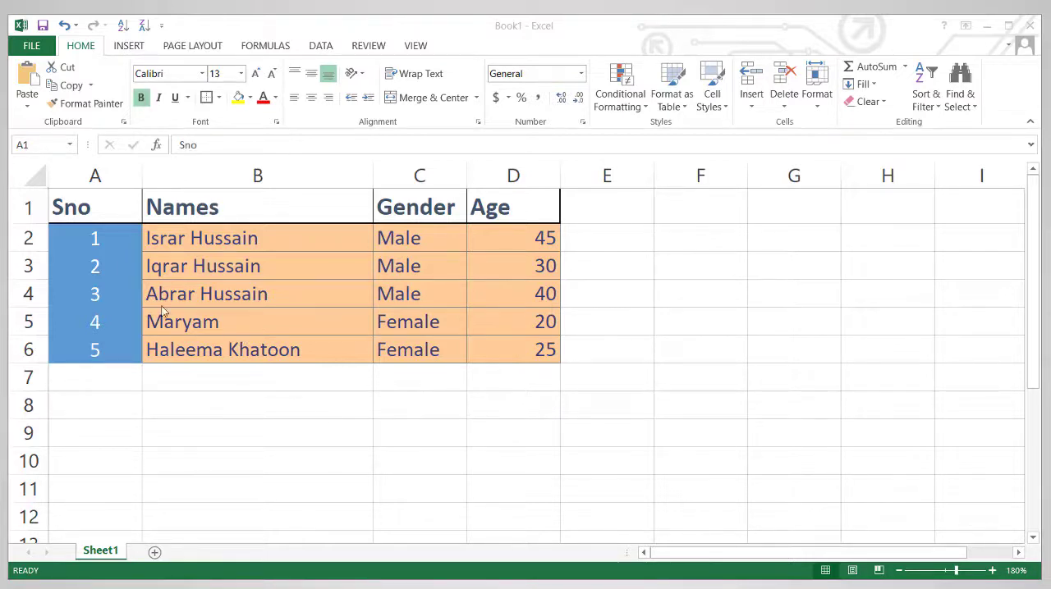
Copy the whole table including its header row, range A1:D6.
left_click(88, 209)
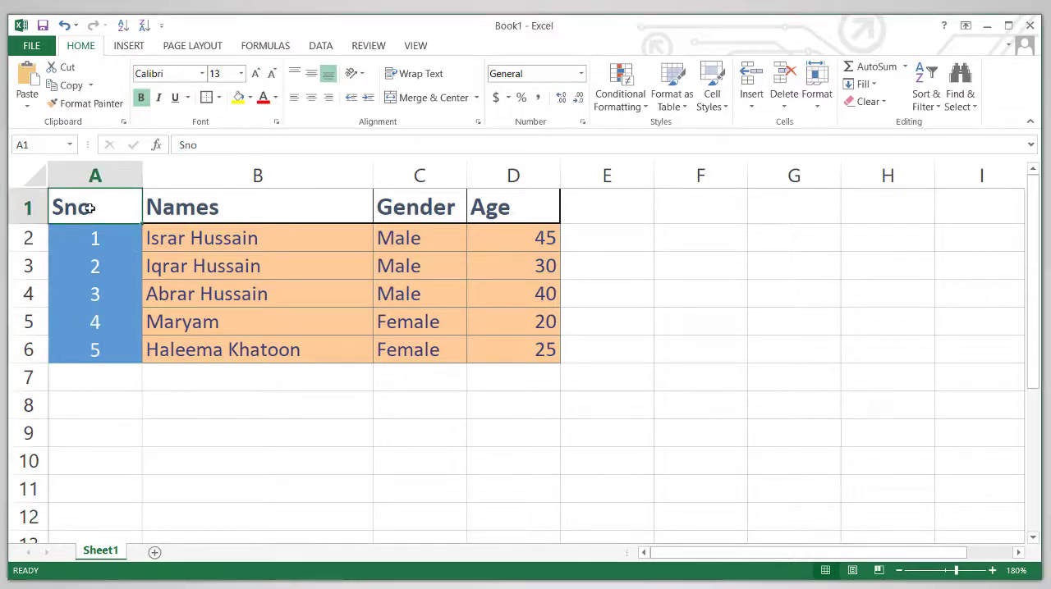
left_click_drag(89, 208, 510, 356)
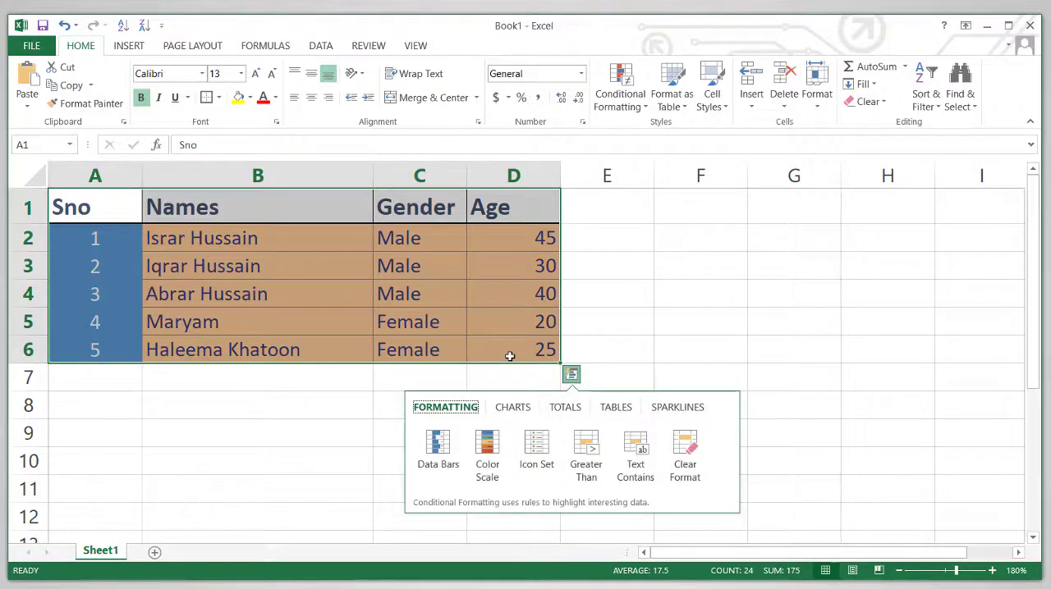
key("ctrl+c")
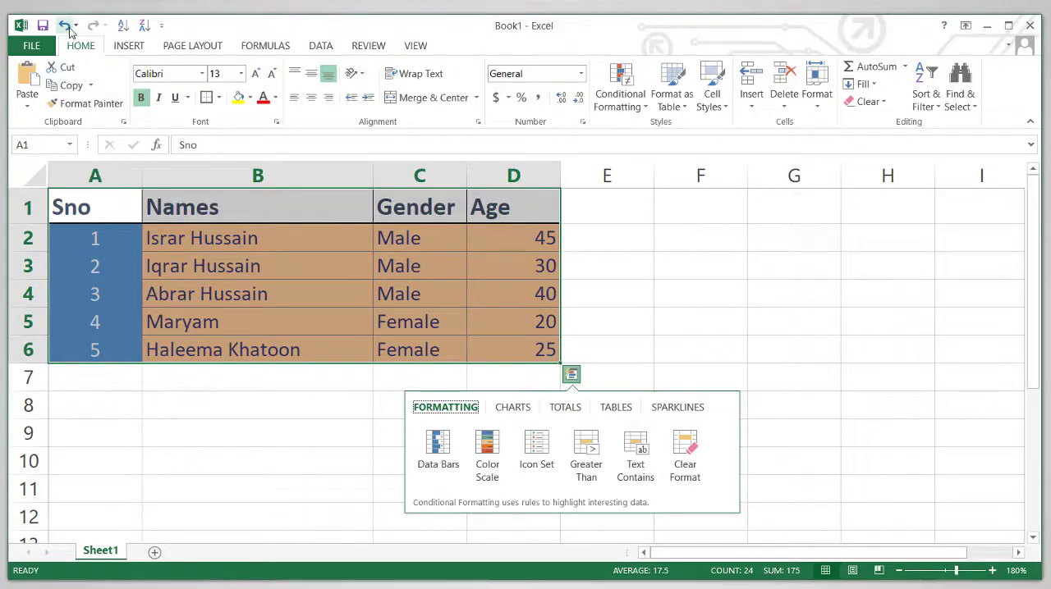
left_click(91, 85)
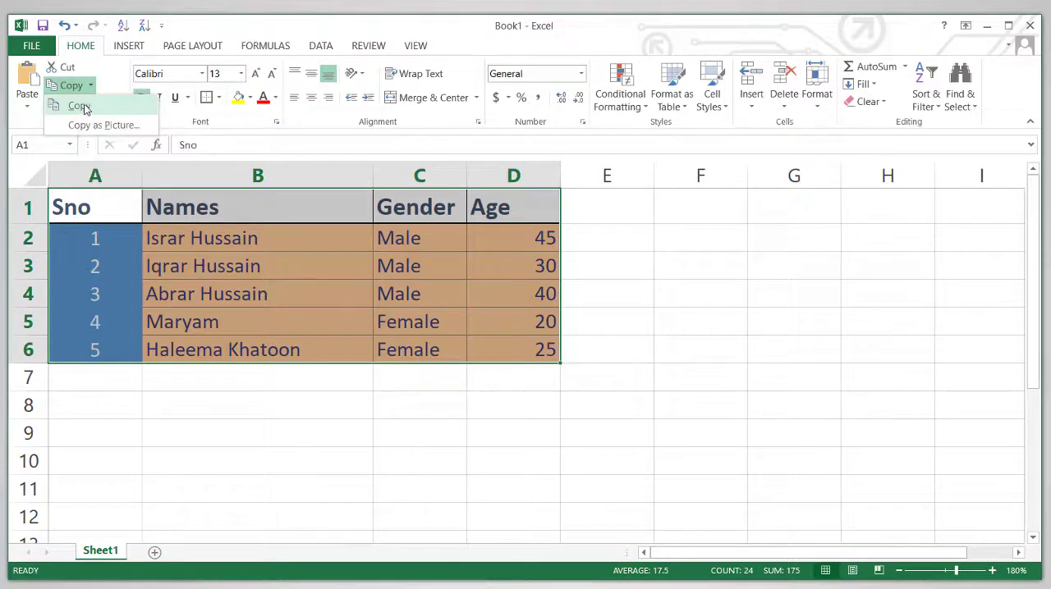
left_click(80, 107)
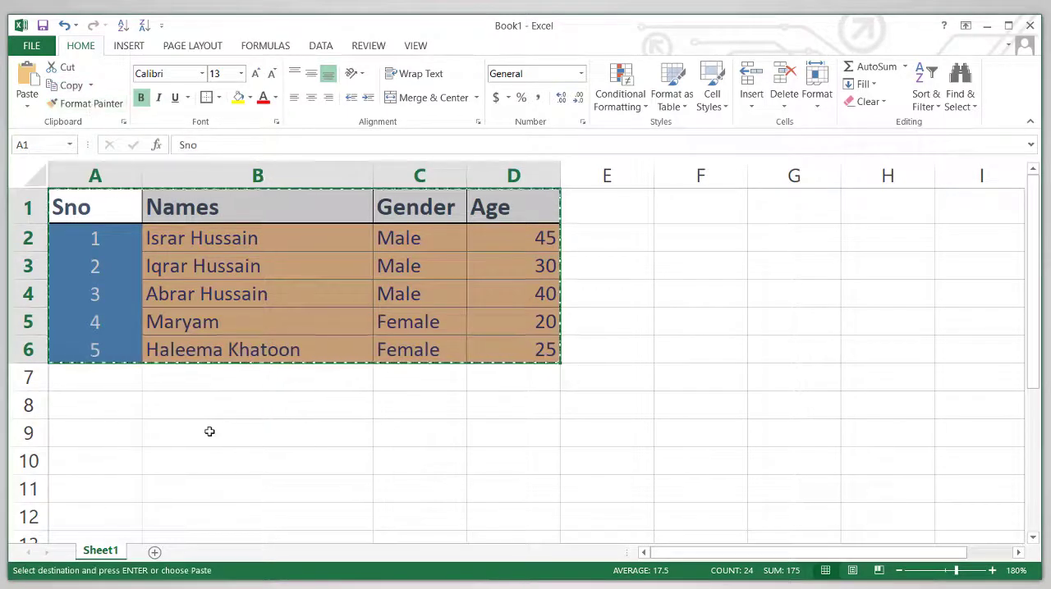
Paste the copied table below the original, starting at cell A9, and clear the copy marquee.
left_click(154, 424)
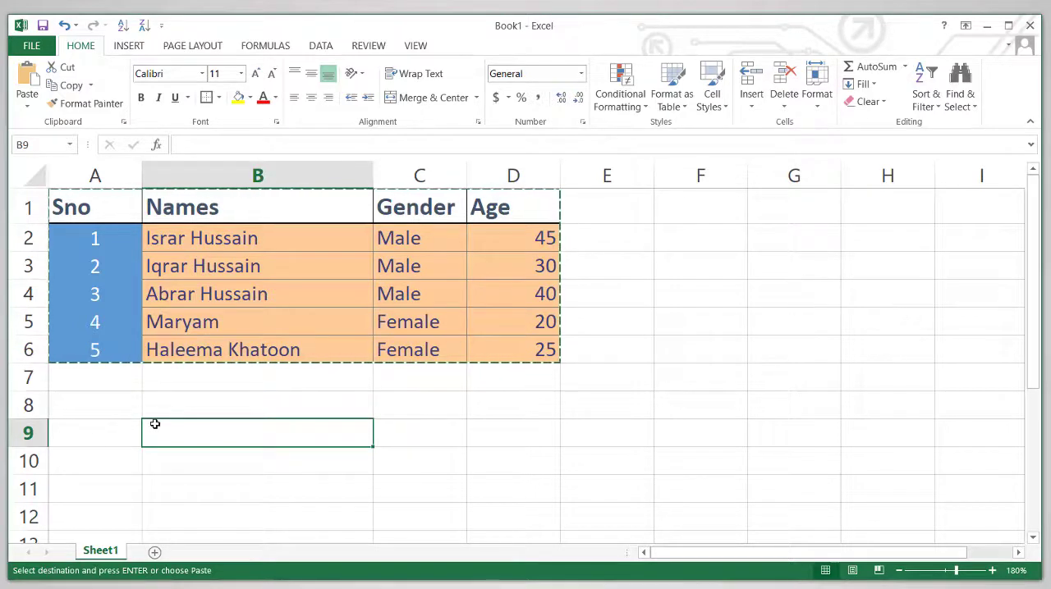
mouse_move(956, 570)
left_mouse_down()
mouse_move(905, 570)
mouse_move(944, 573)
left_mouse_up()
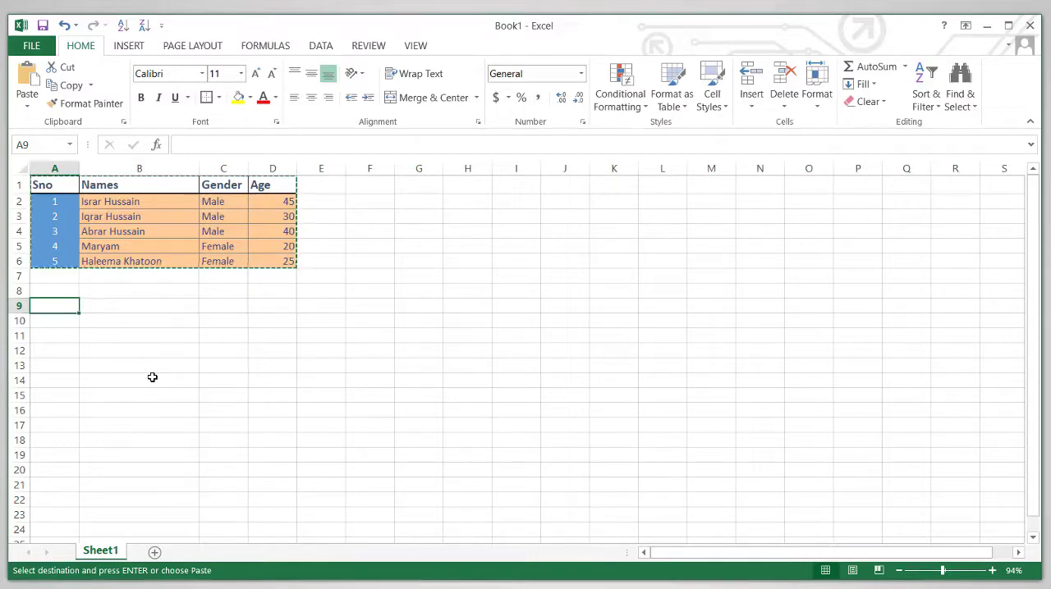
key("ctrl+v")
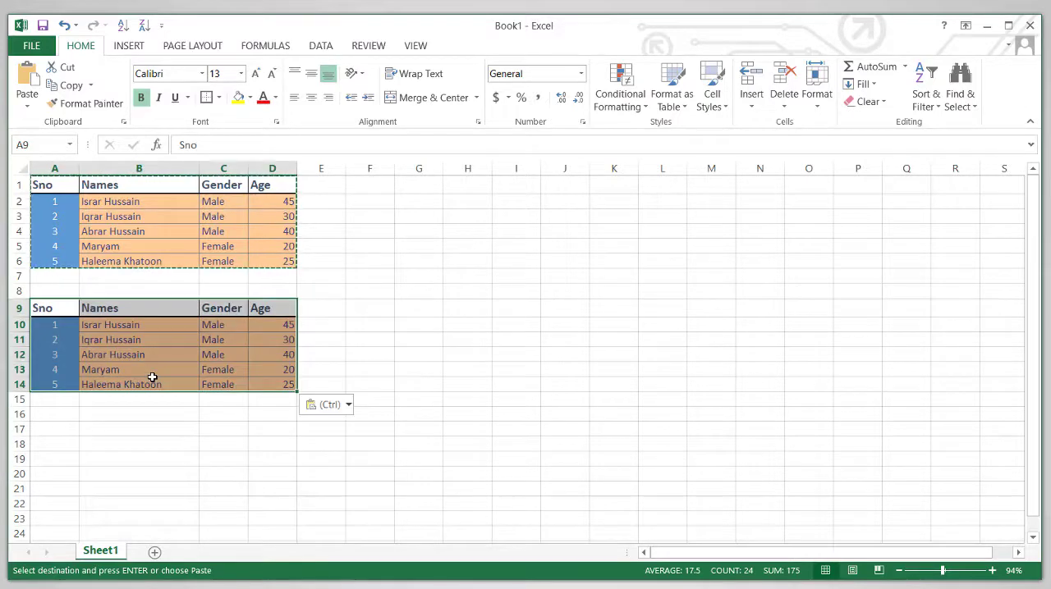
left_click(339, 406)
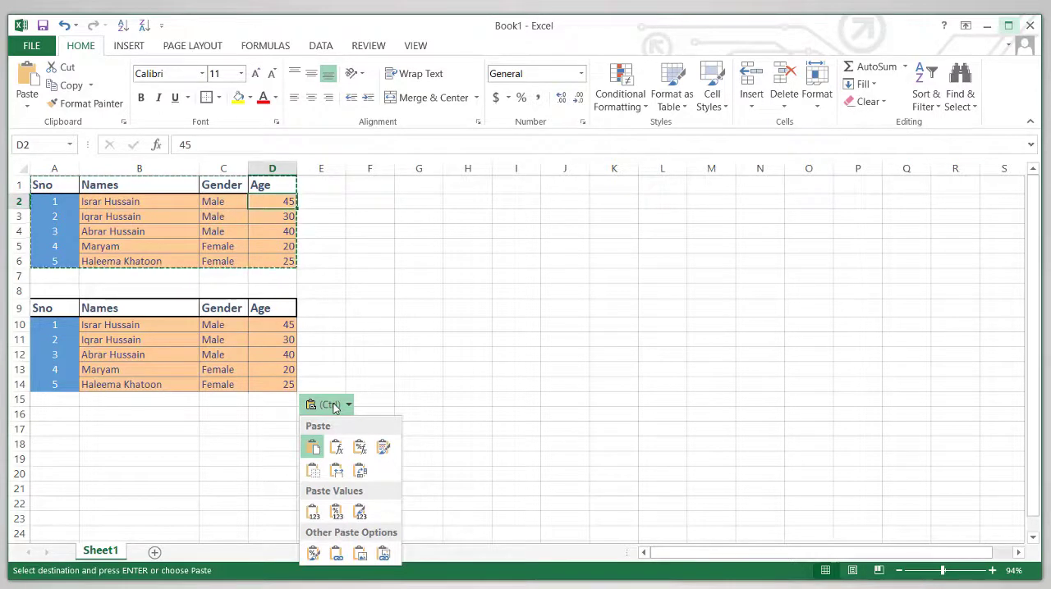
left_click(284, 233)
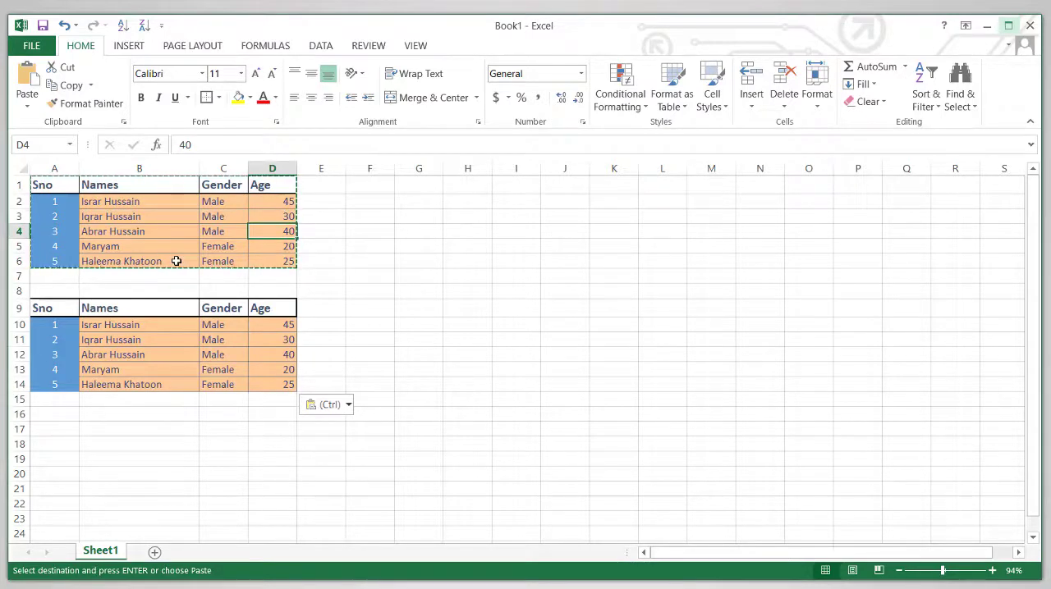
key("Escape")
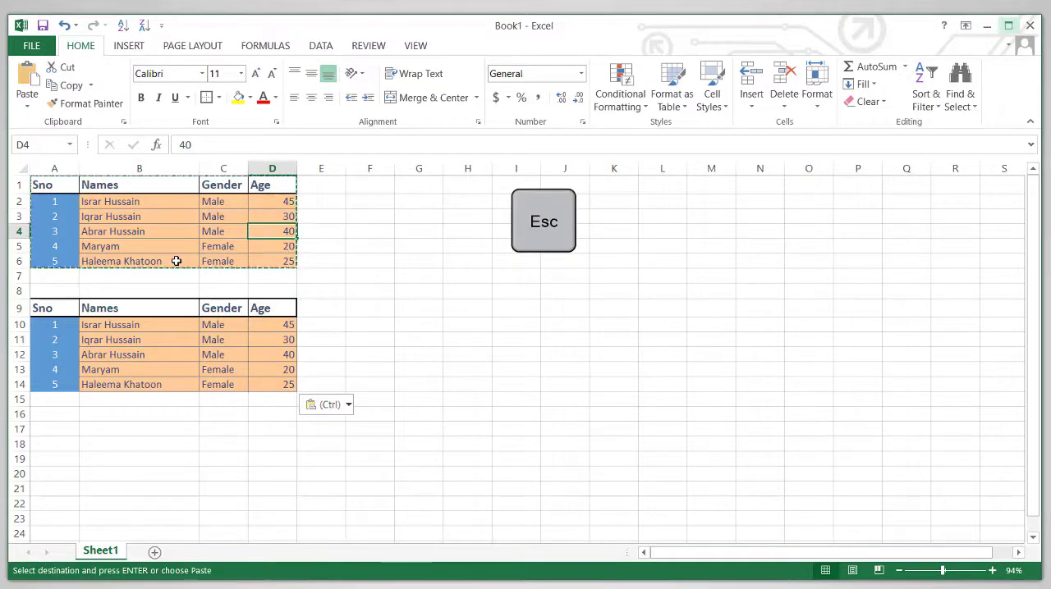
Format the Age values in D2:D6 as Number with no decimal places.
left_click_drag(276, 202, 280, 263)
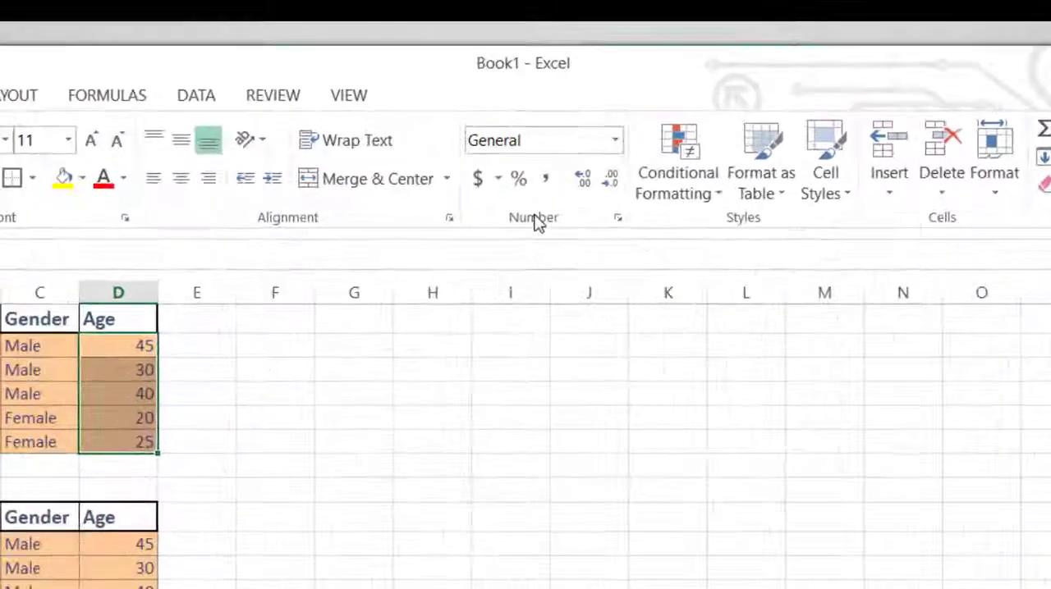
left_click(615, 141)
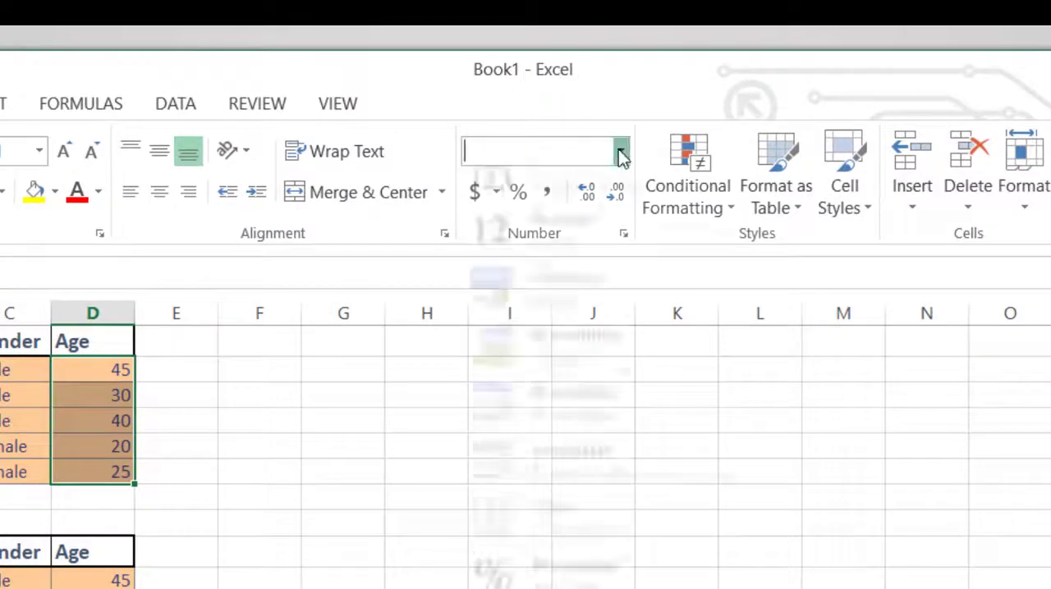
left_click(606, 260)
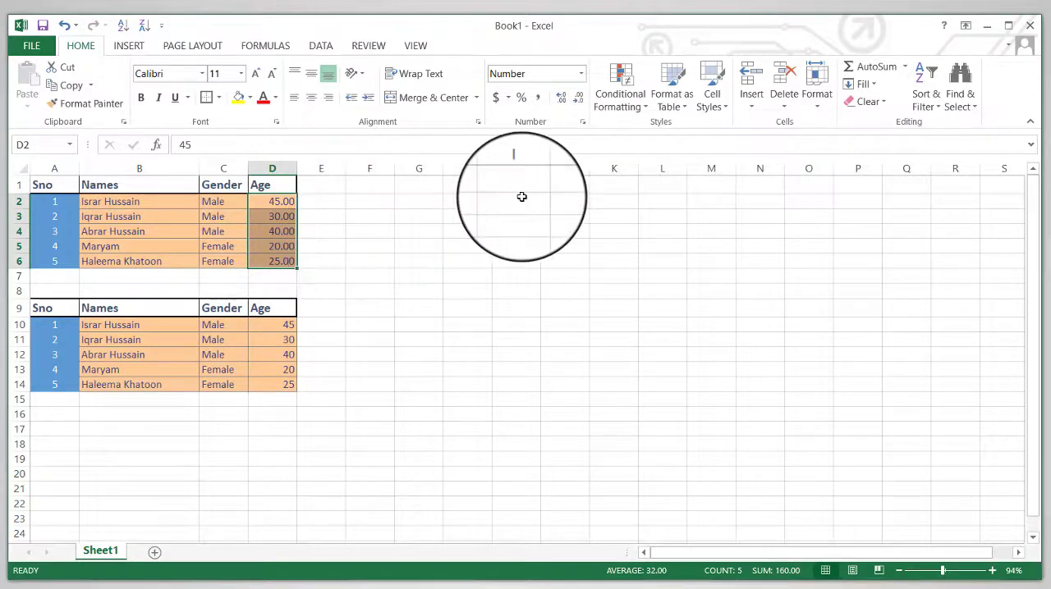
left_click(579, 98)
left_click(579, 99)
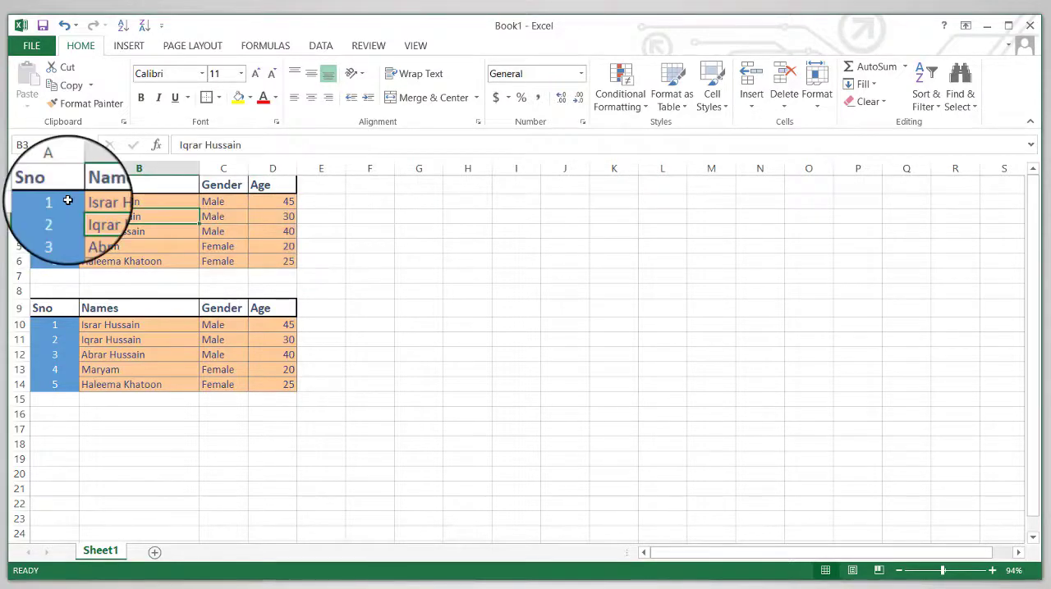
Format the Sno values in A2:A6 as Number with no decimal places.
left_click_drag(68, 202, 68, 261)
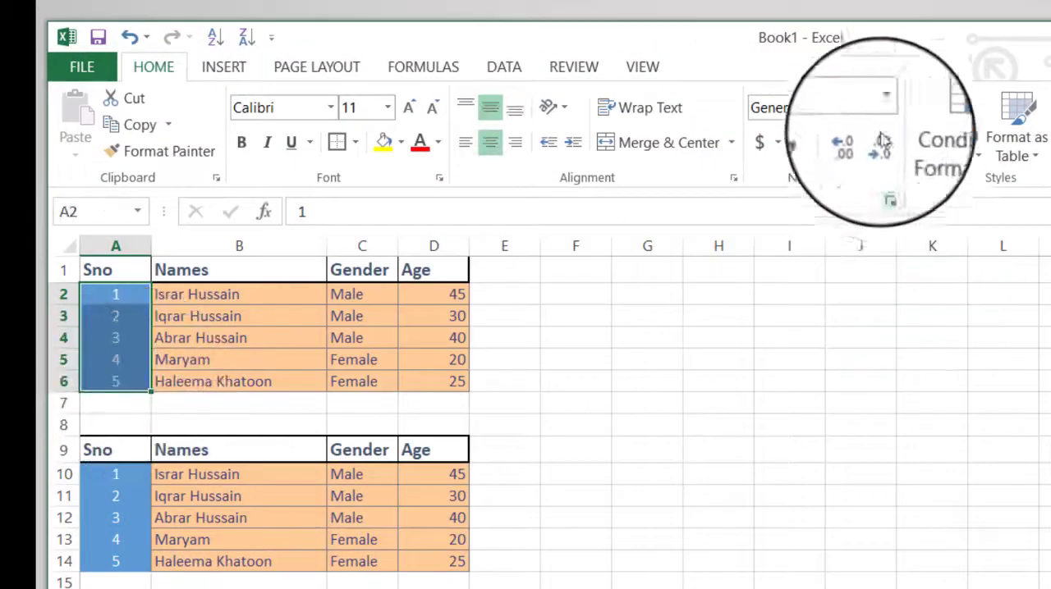
left_click(885, 108)
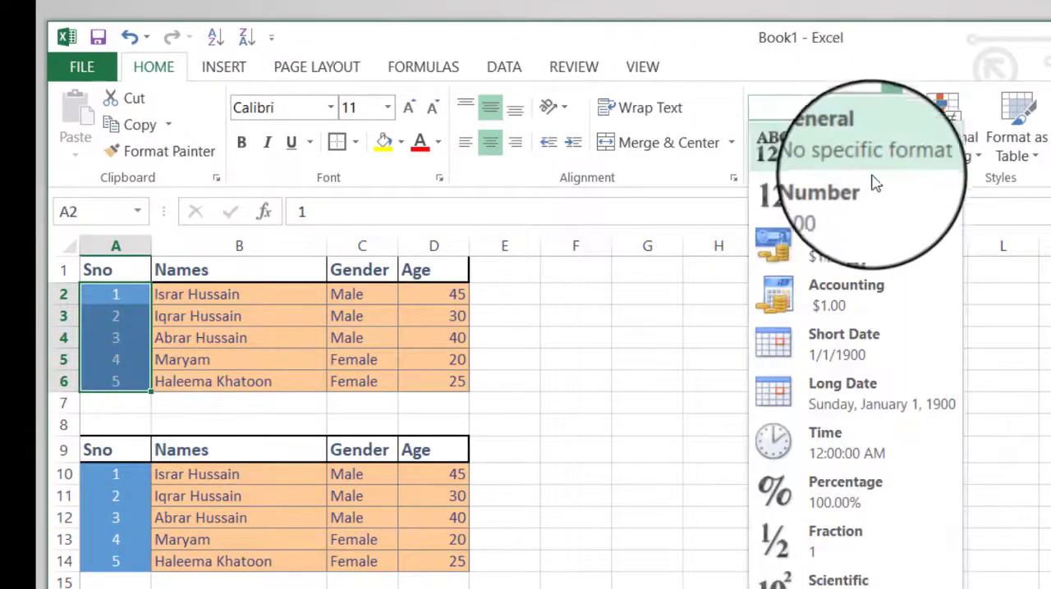
left_click(869, 204)
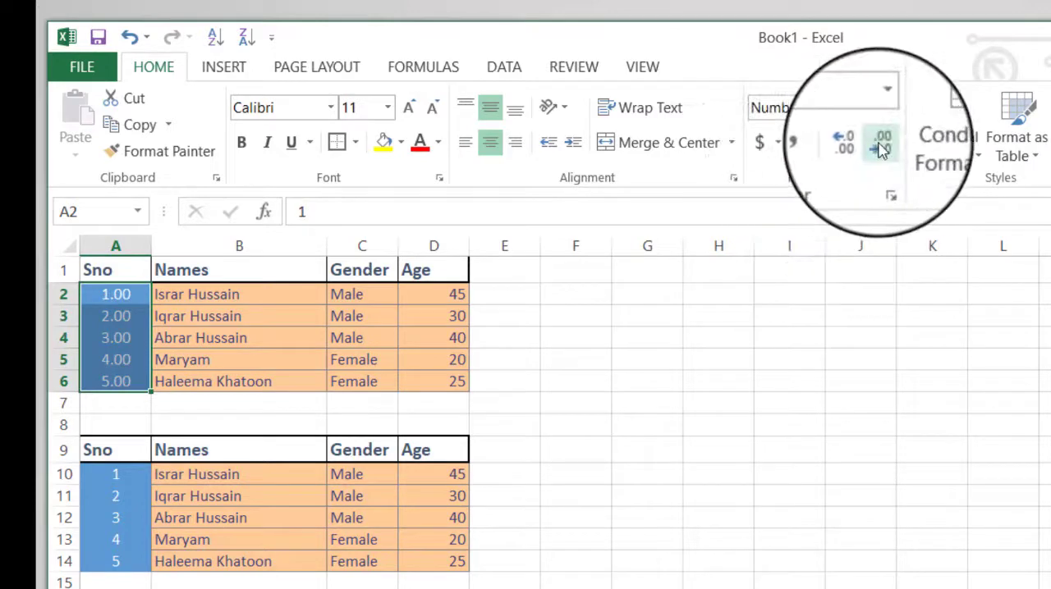
left_click(880, 148)
left_click(880, 148)
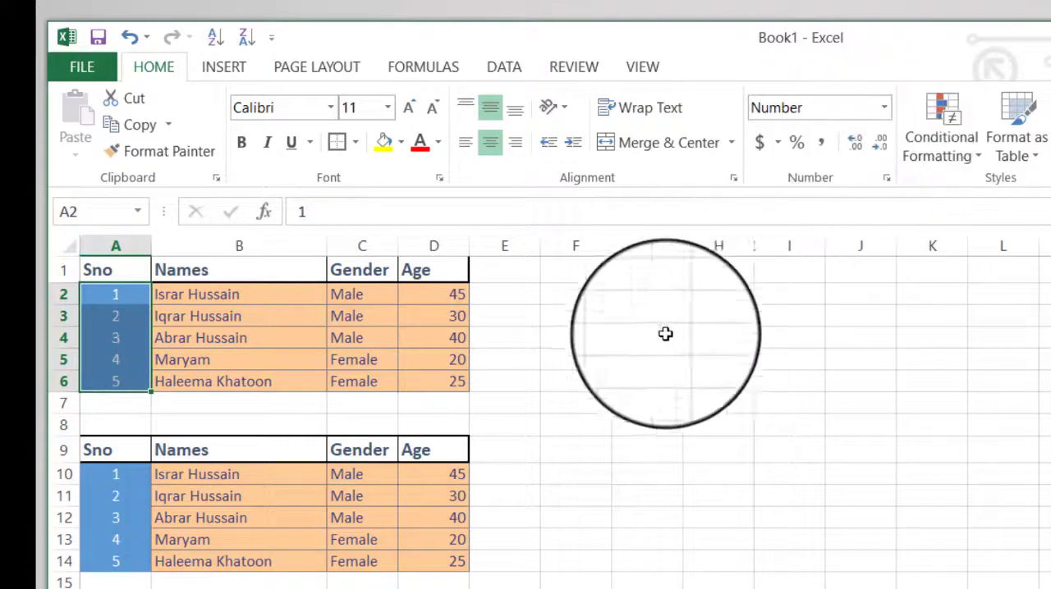
left_click(576, 338)
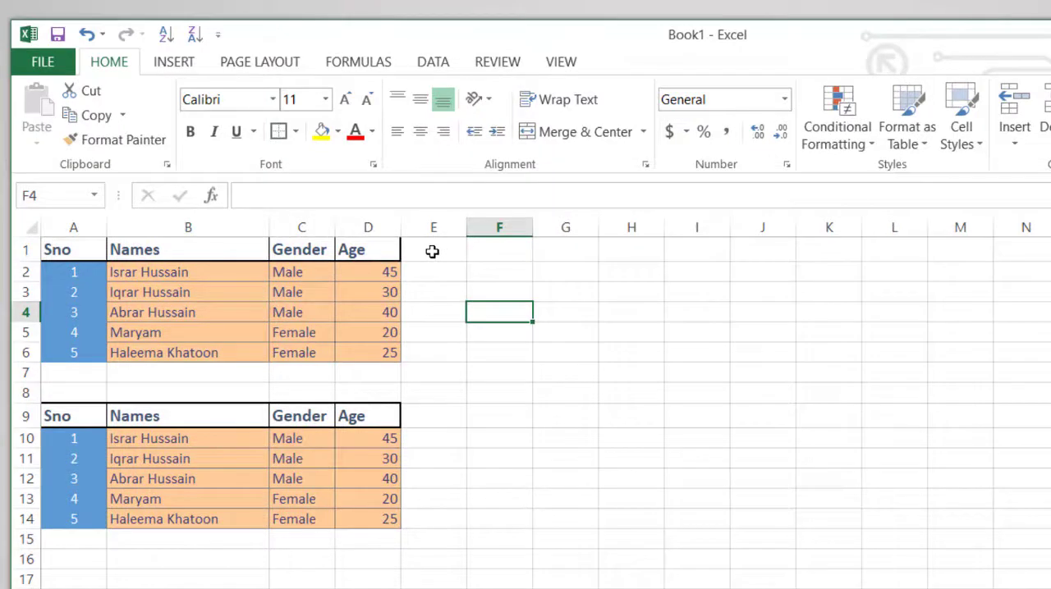
Enter the column header "Pocket Money" in cell E1, beside the Age header.
left_click(435, 250)
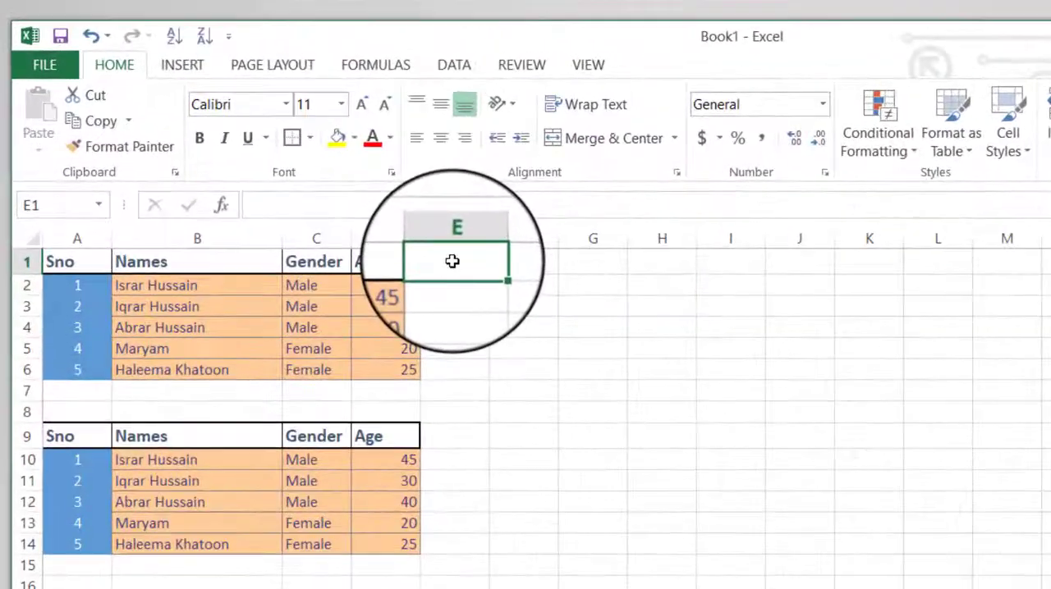
type("Pocket M")
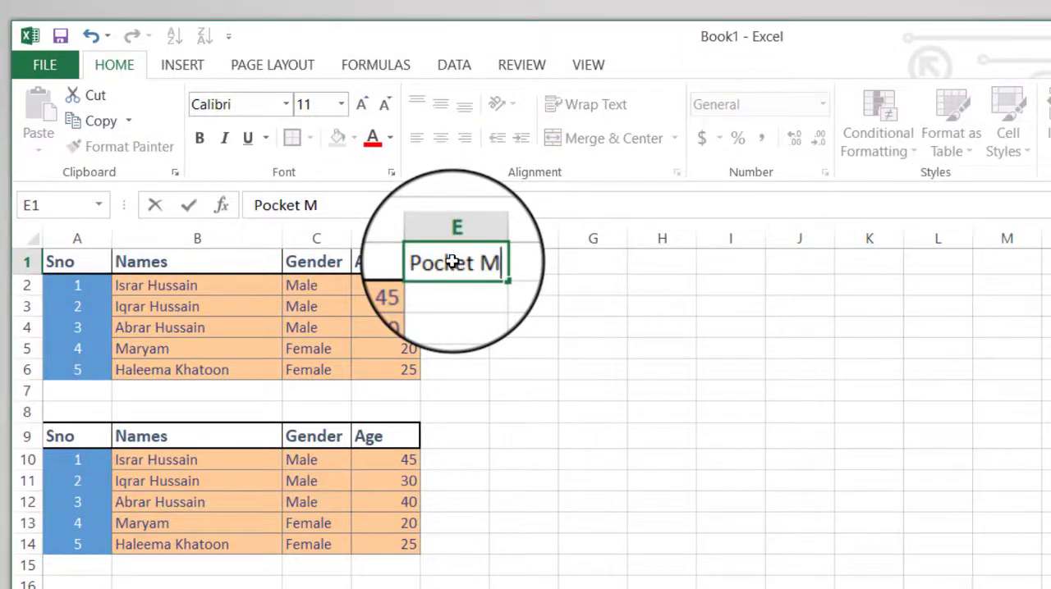
type("oney")
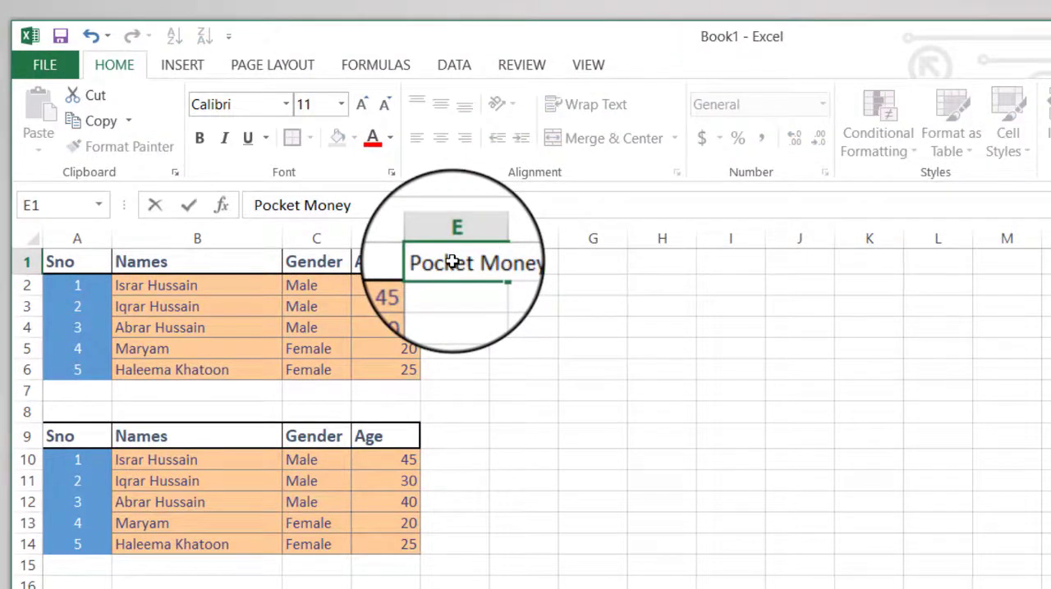
key("Tab")
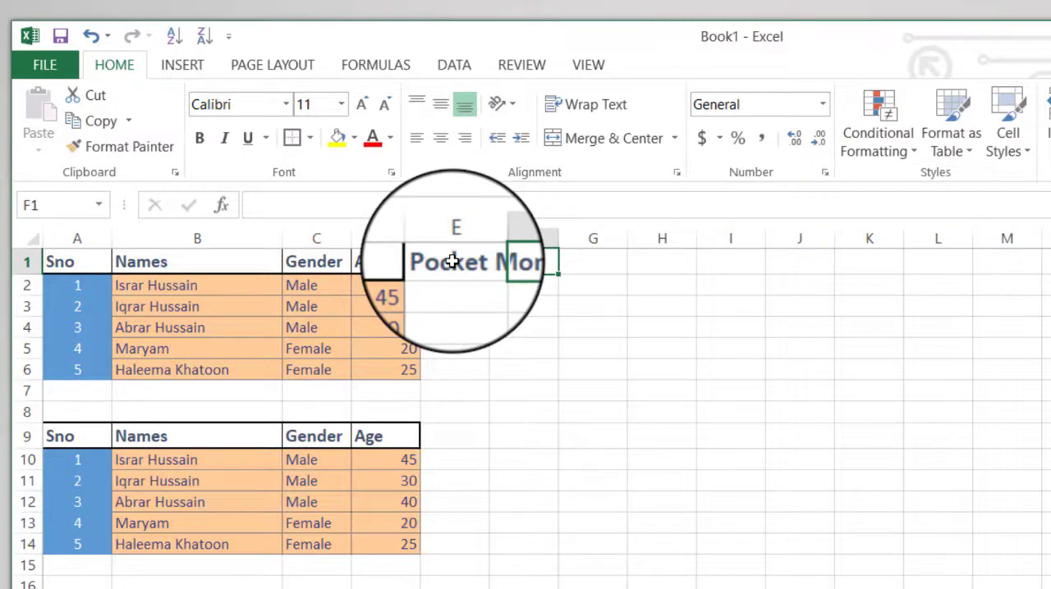
key("Tab")
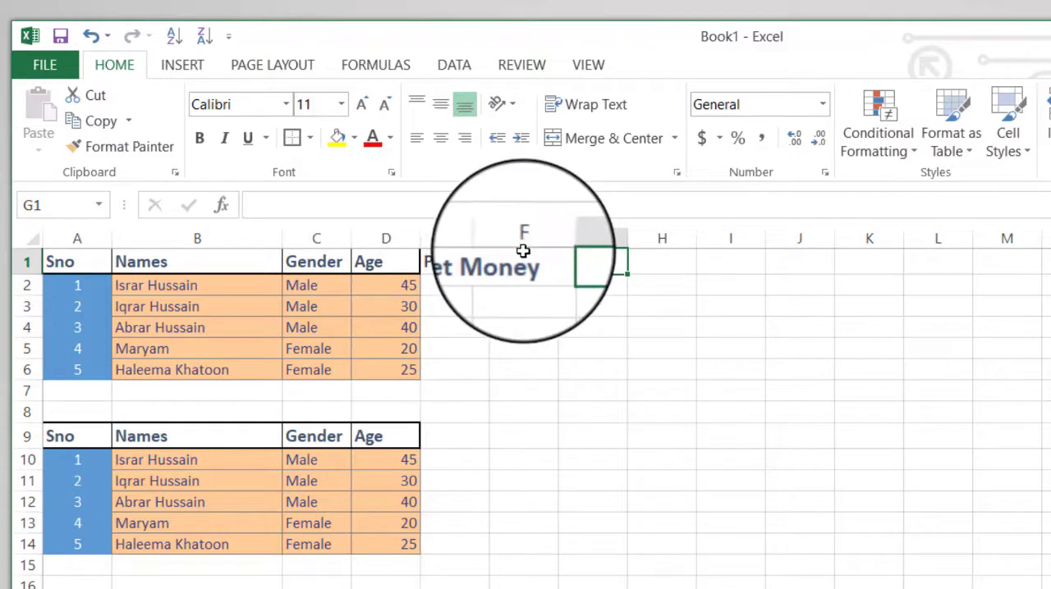
Wrap the text of the Pocket Money header in cell E1.
left_click(456, 261)
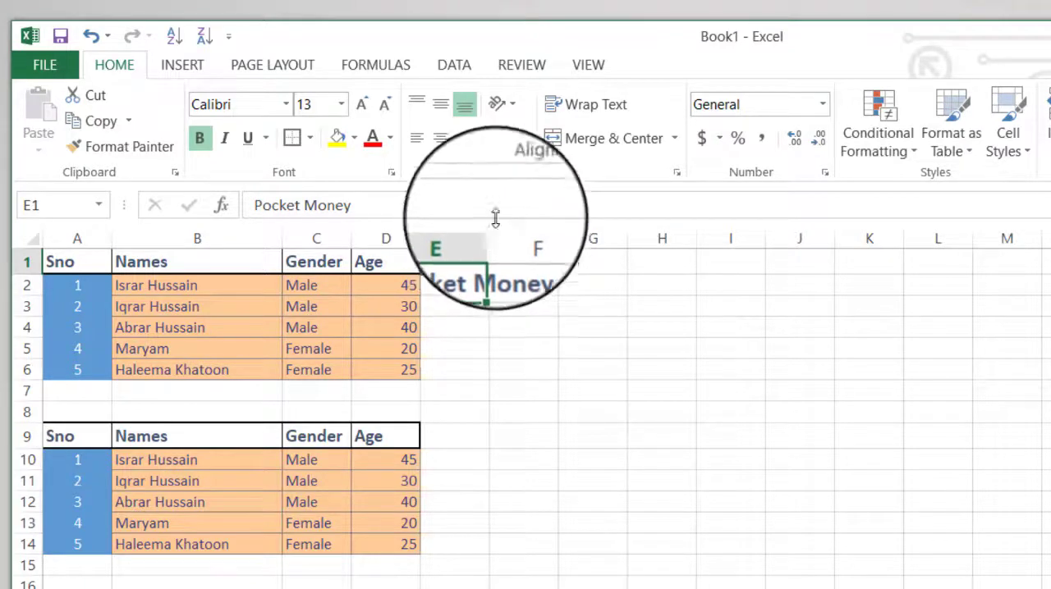
left_click(588, 112)
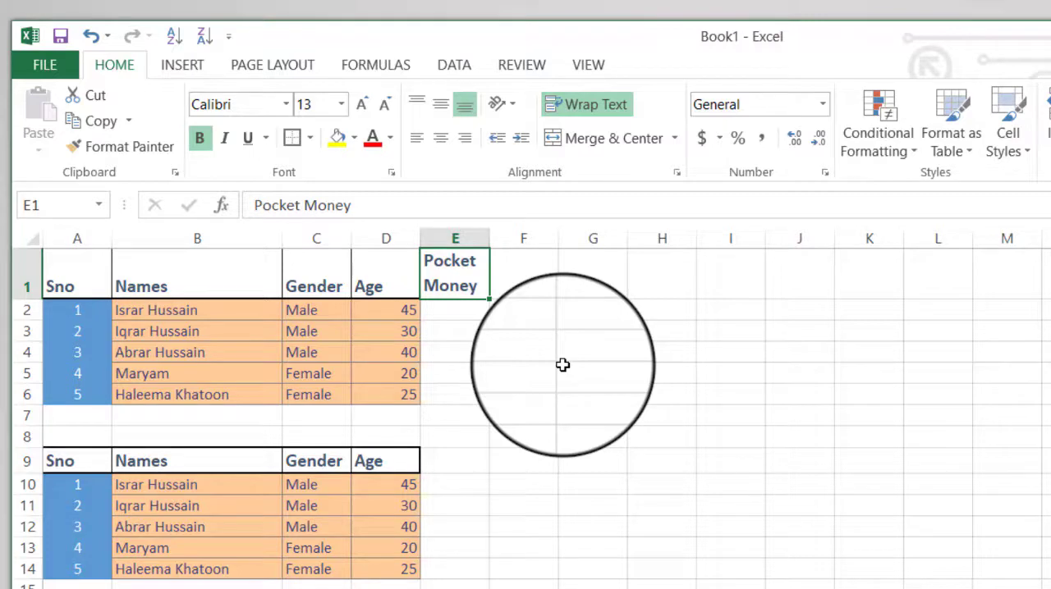
key("Return")
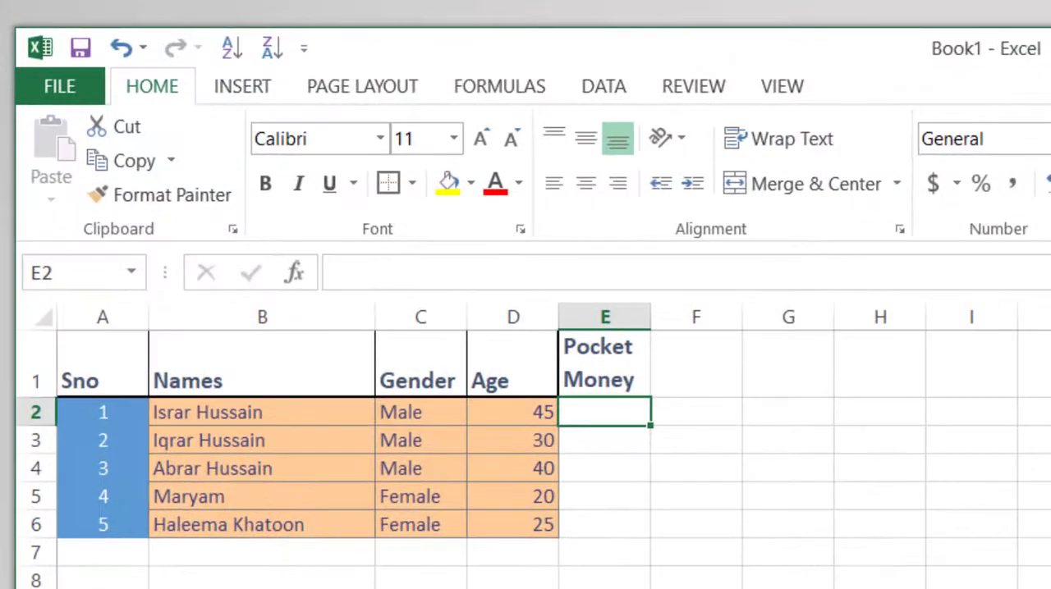
Enter the formula =D2*15 in cell E2 to calculate the first person's pocket money from the age.
type("=")
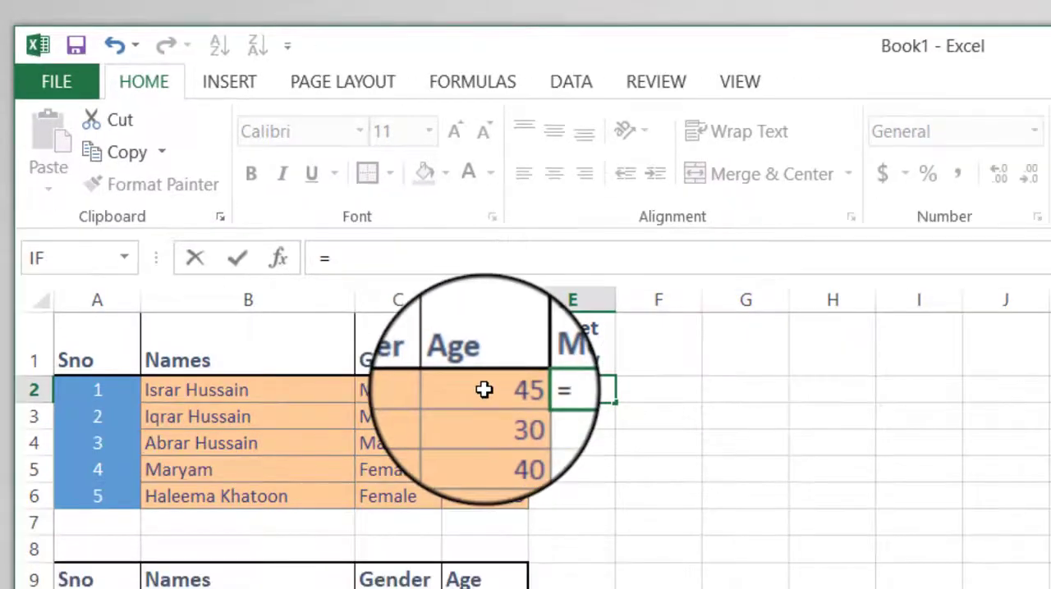
left_click(518, 416)
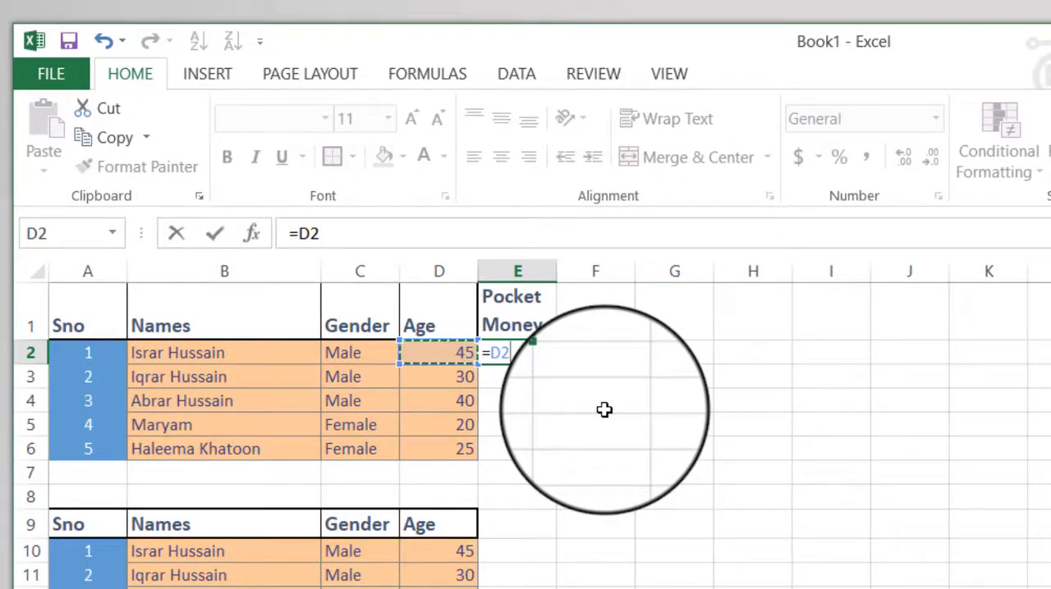
type("*")
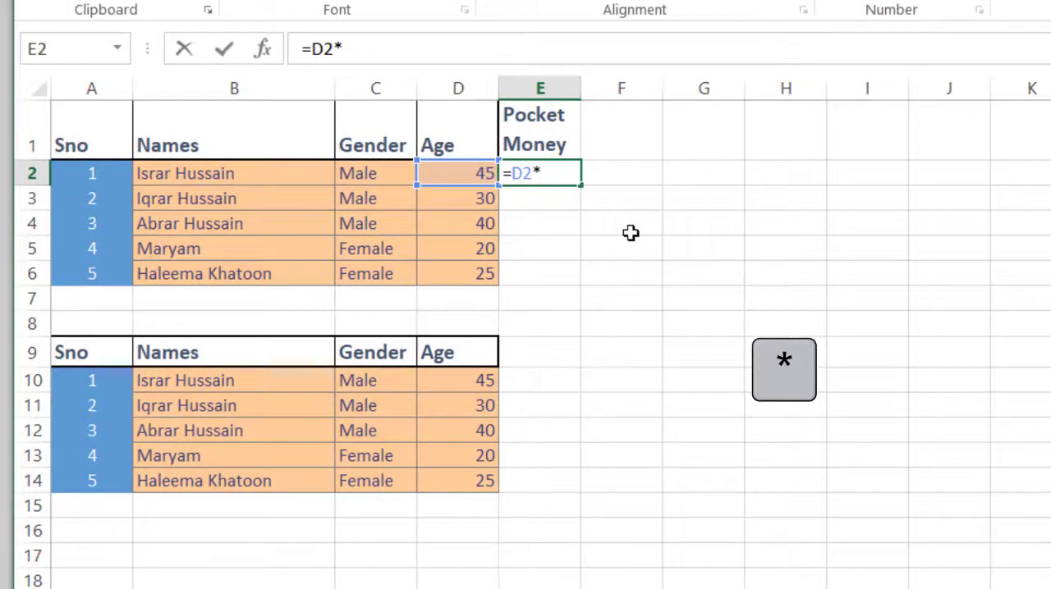
type("15")
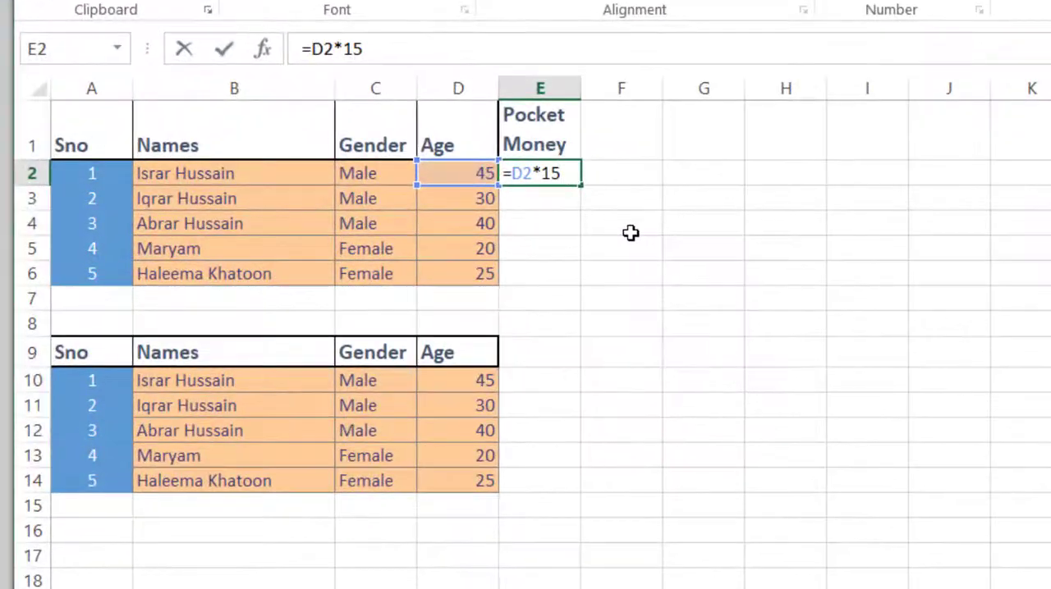
key("shift+Return")
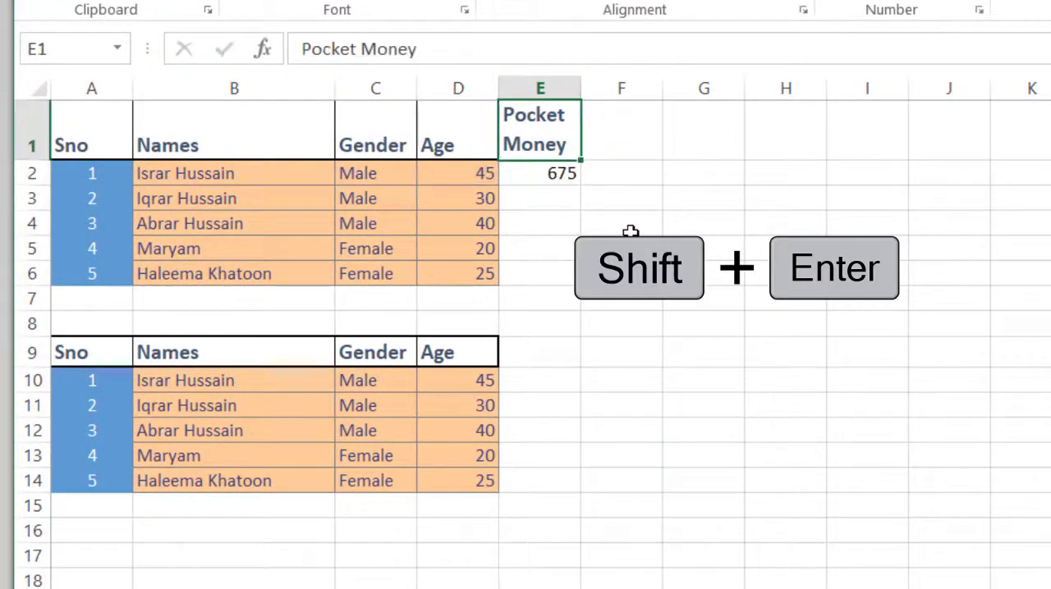
key("Return")
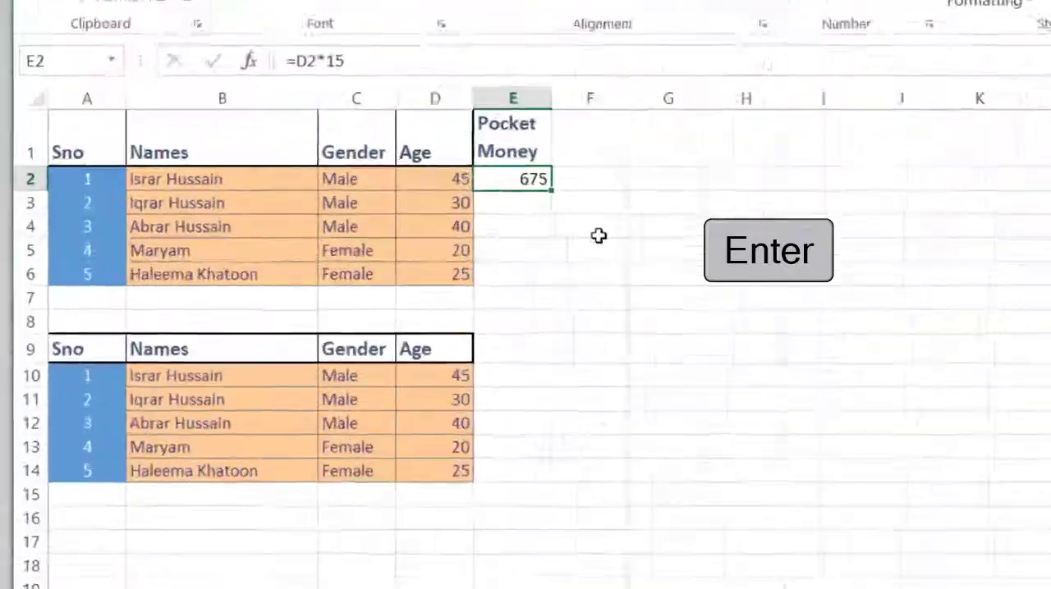
key("Tab")
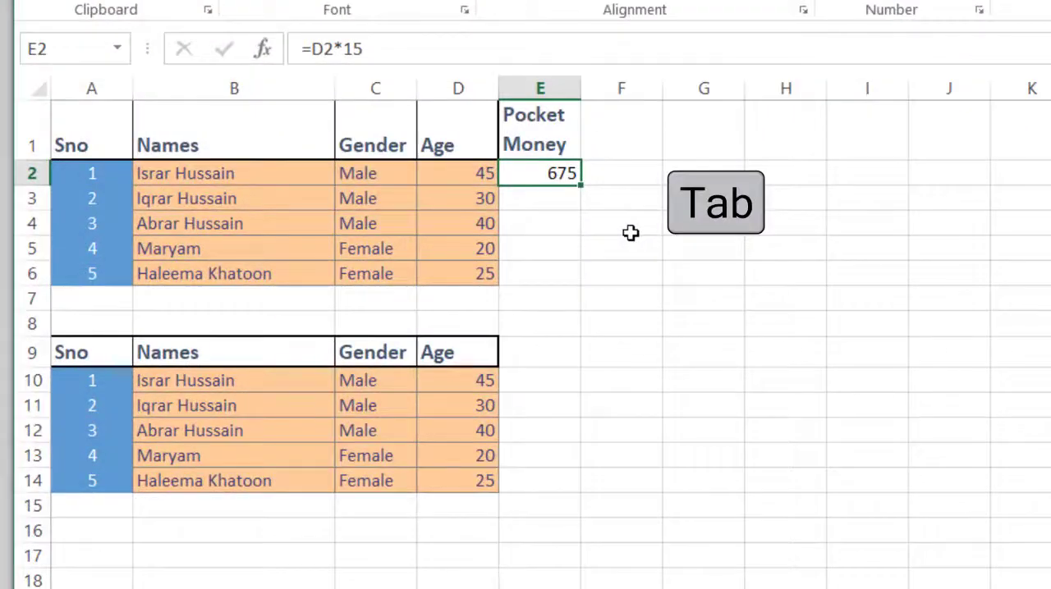
key("Tab")
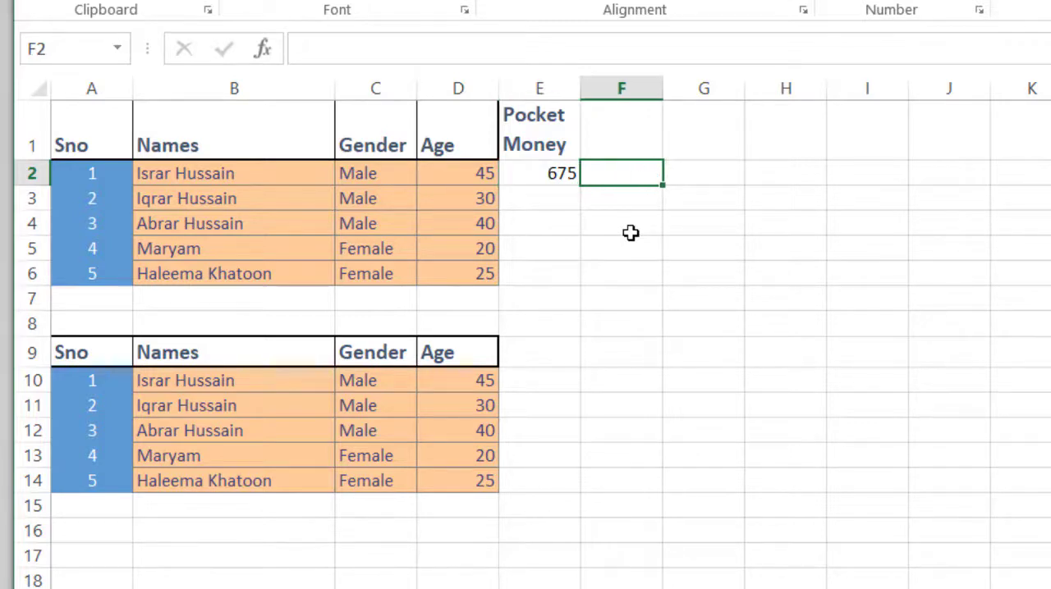
key("shift+Tab")
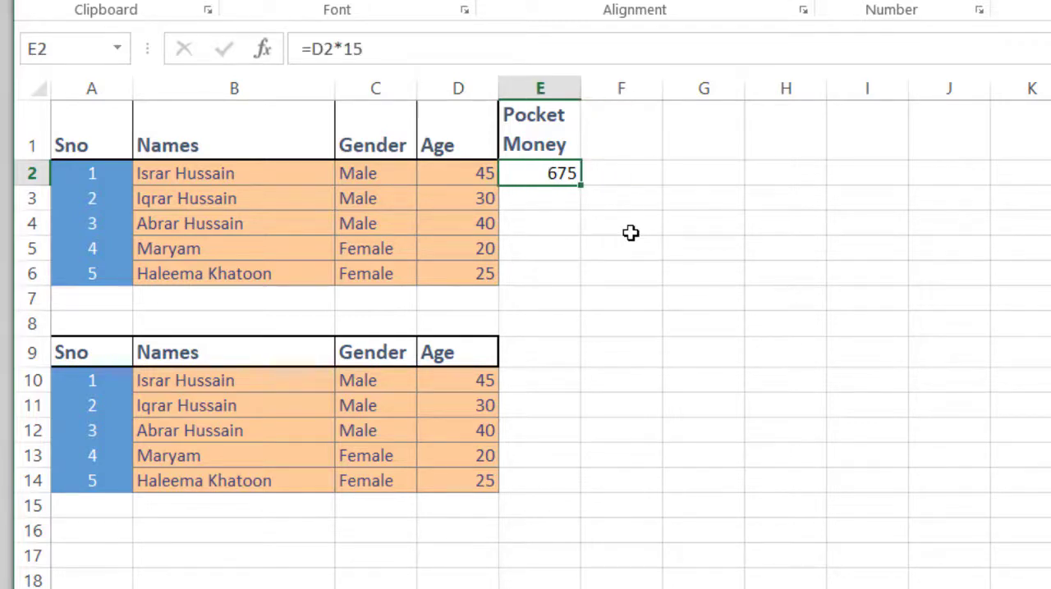
key("Return")
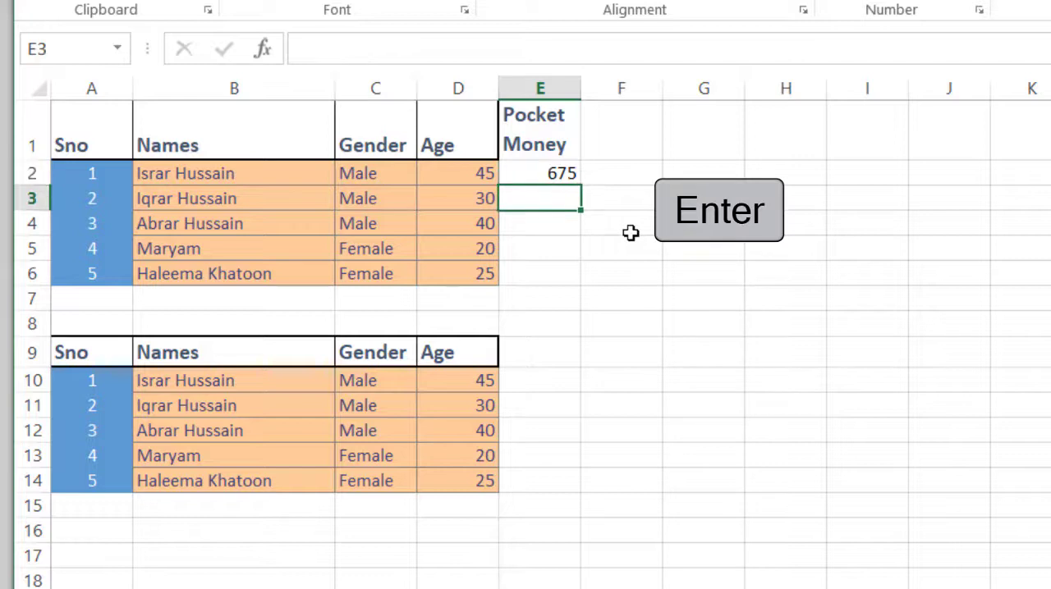
key("Up")
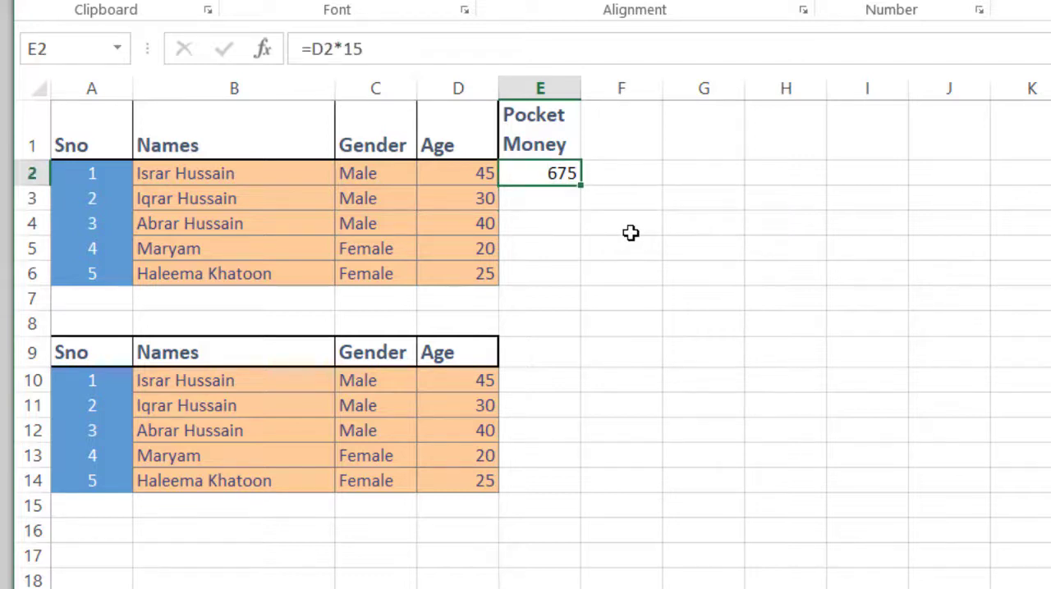
key("shift+Return")
key("shift+Return")
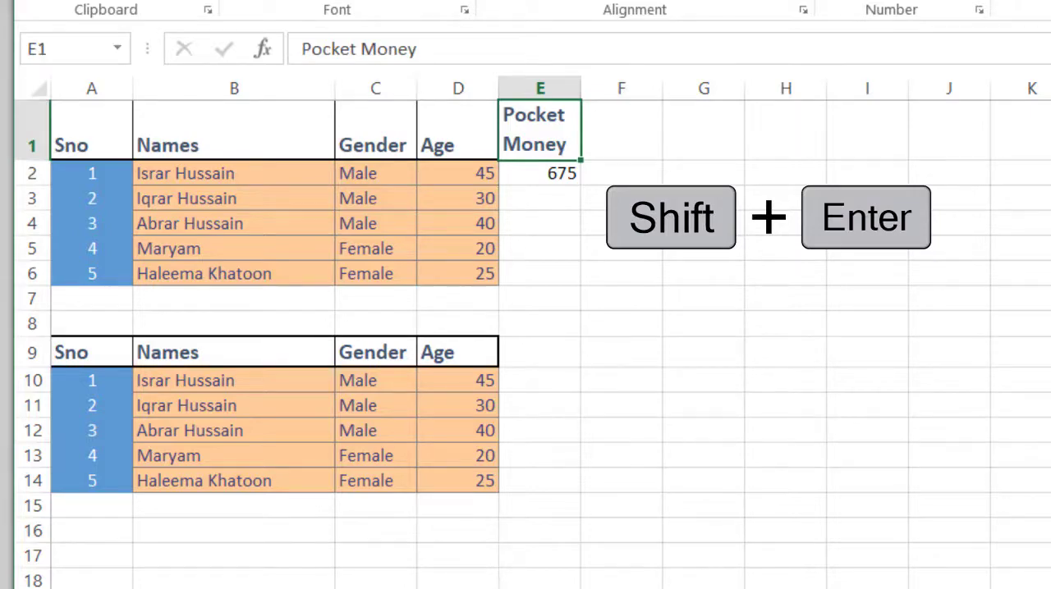
key("Return")
key("ctrl+Return")
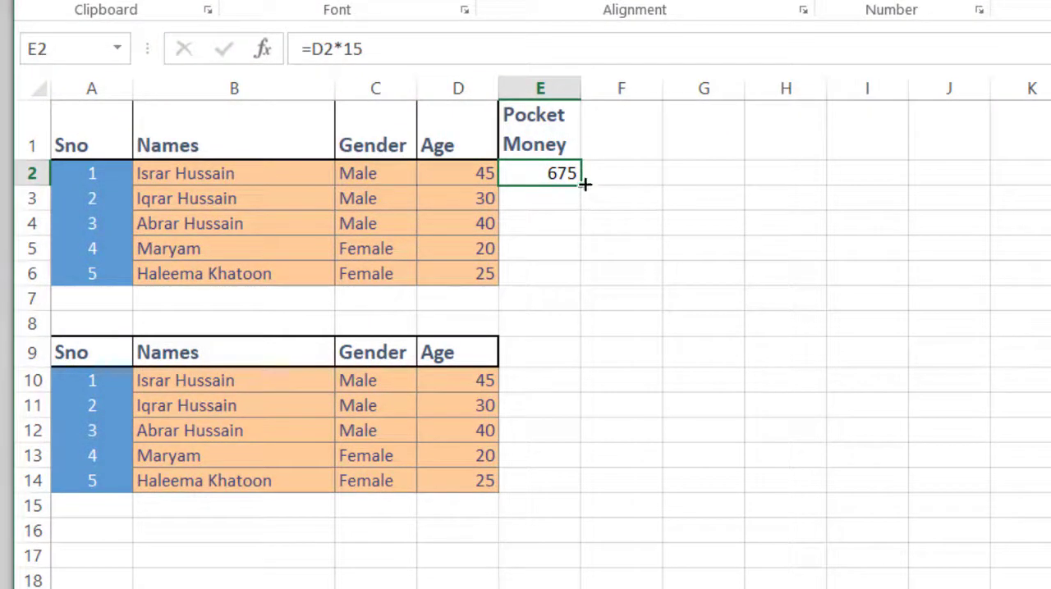
Fill the pocket money formula from E2 down to E6 and apply the Input cell style to E2:E6.
left_click_drag(581, 185, 577, 284)
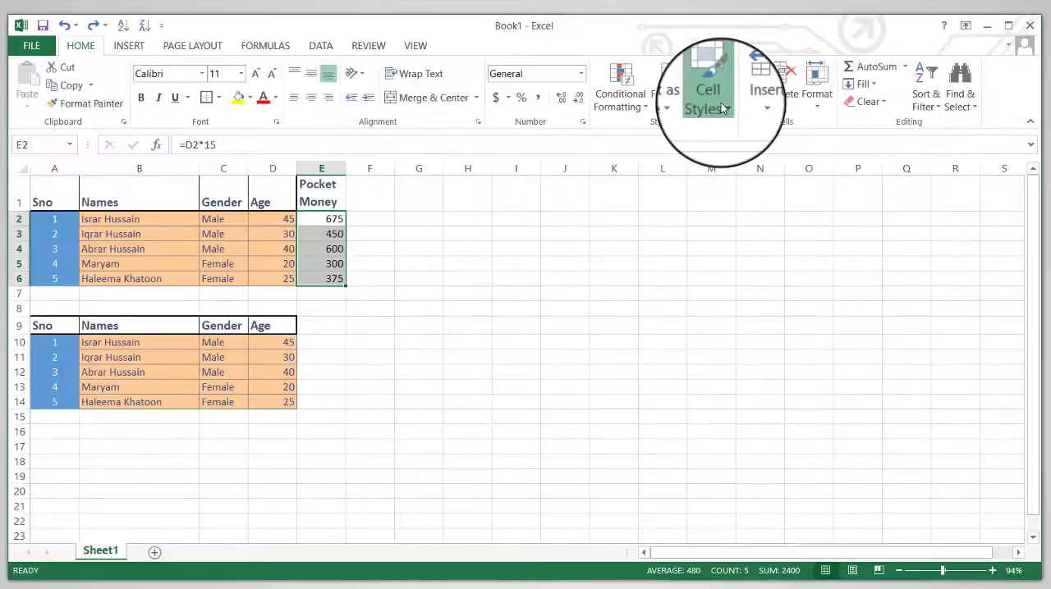
left_click(706, 89)
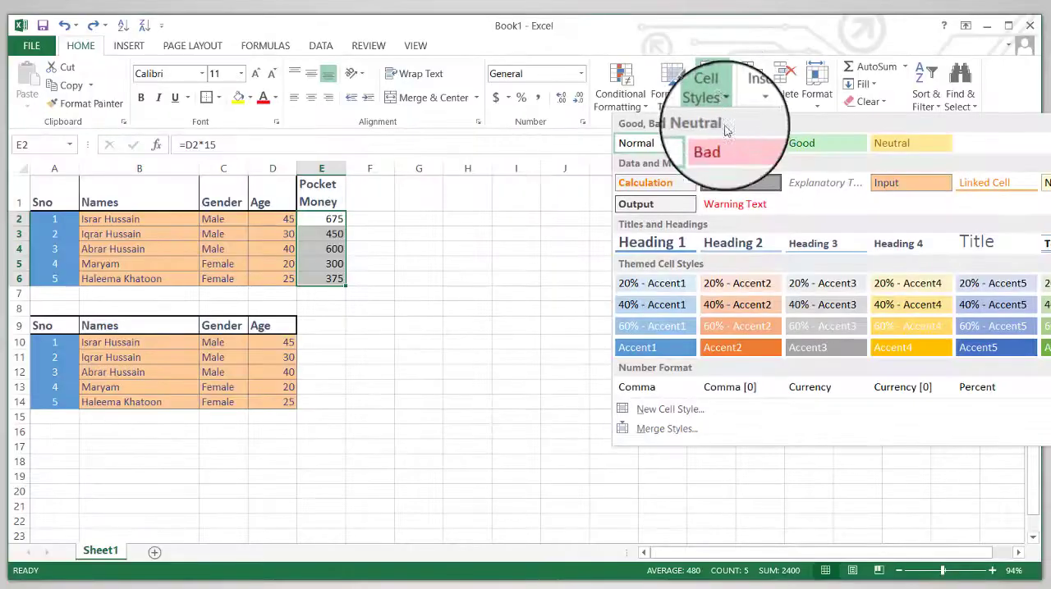
left_click(901, 183)
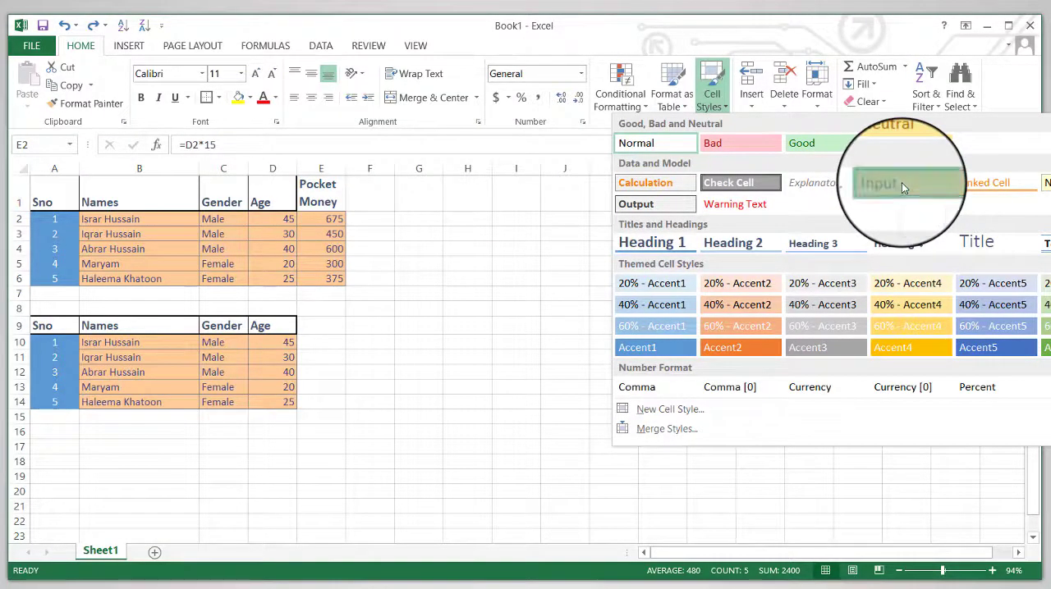
Delete rows 9 to 14, which hold the copied table.
left_click(344, 325)
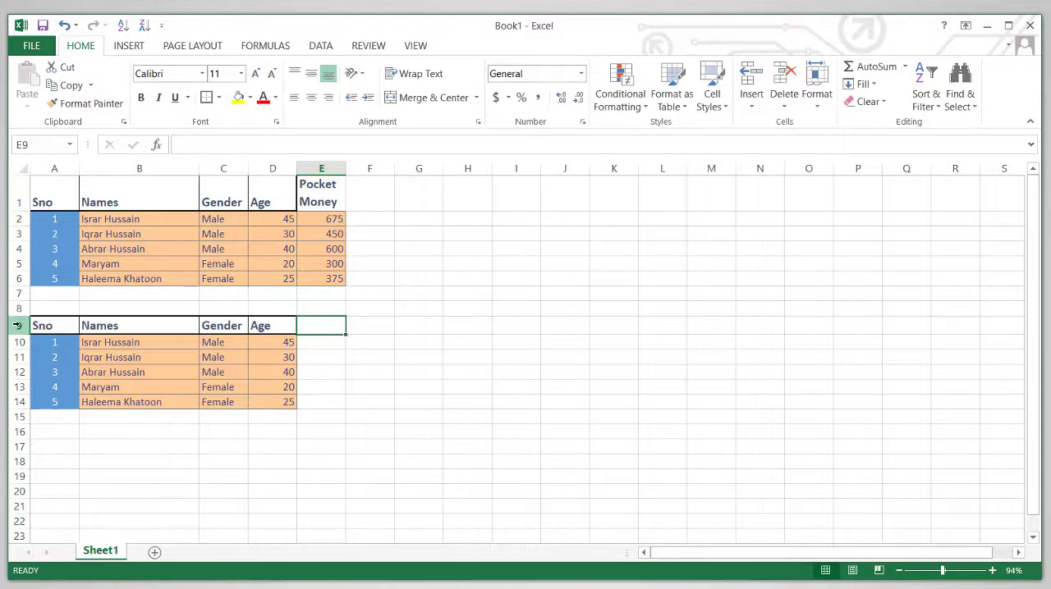
left_click_drag(17, 326, 18, 402)
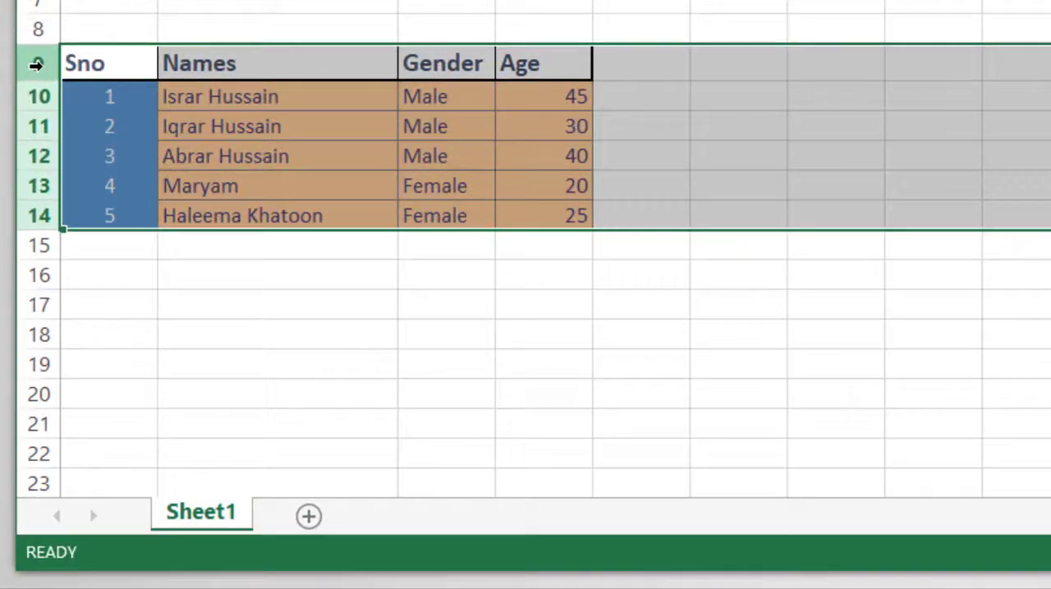
right_click(18, 326)
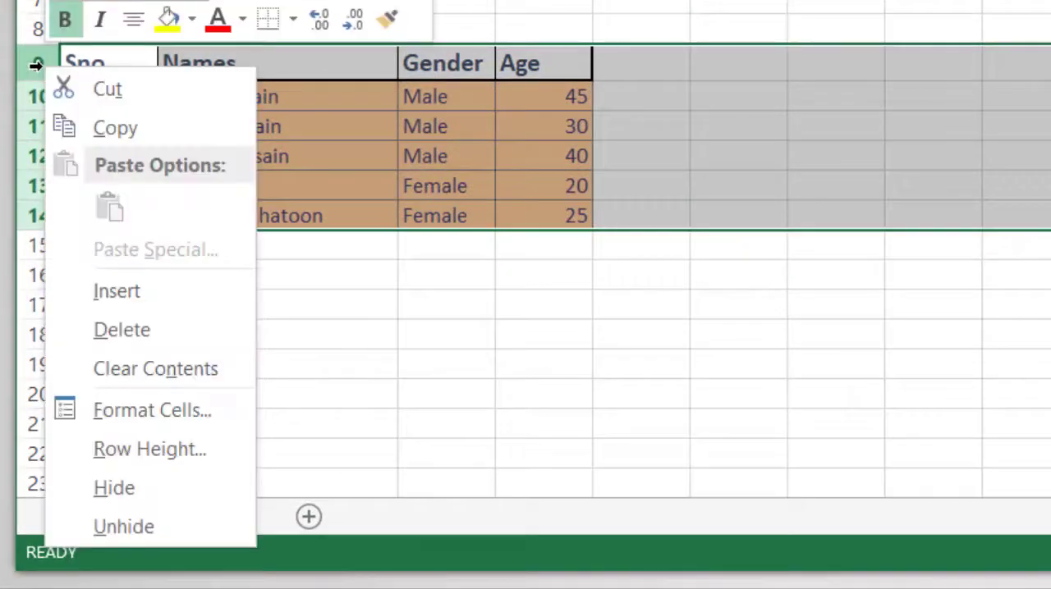
left_click(171, 331)
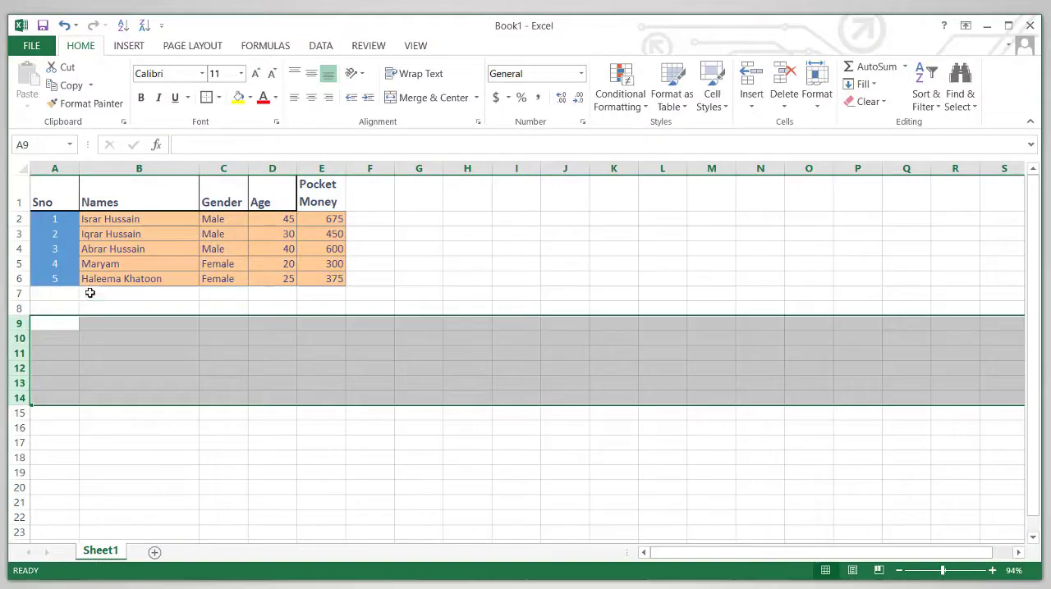
left_click(176, 27)
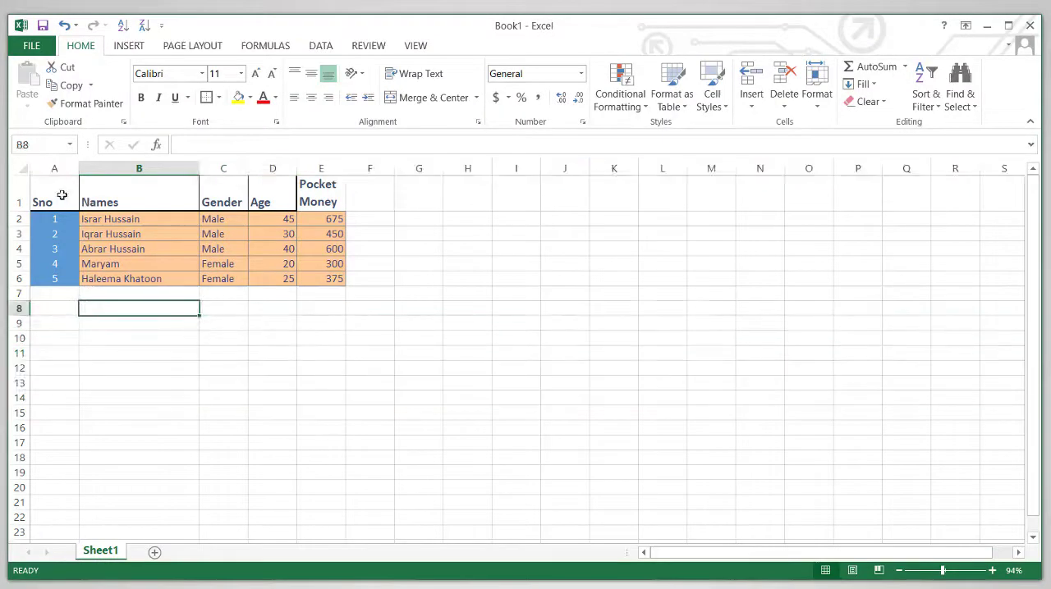
Review the header row and the formulas in the Pocket Money column.
left_click_drag(62, 195, 320, 199)
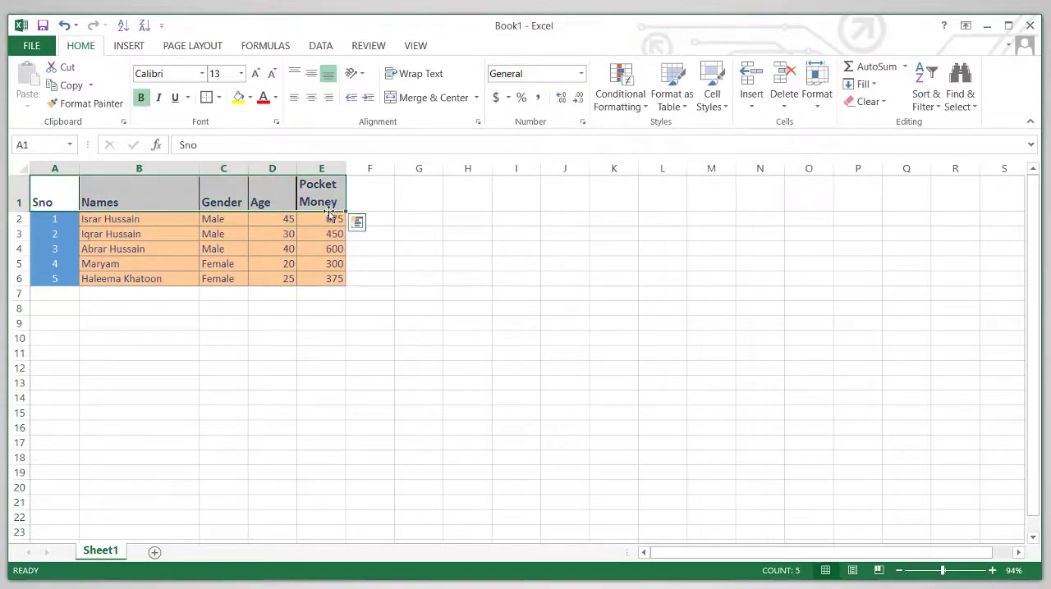
left_click(329, 222)
key("Down")
key("Down")
key("Down")
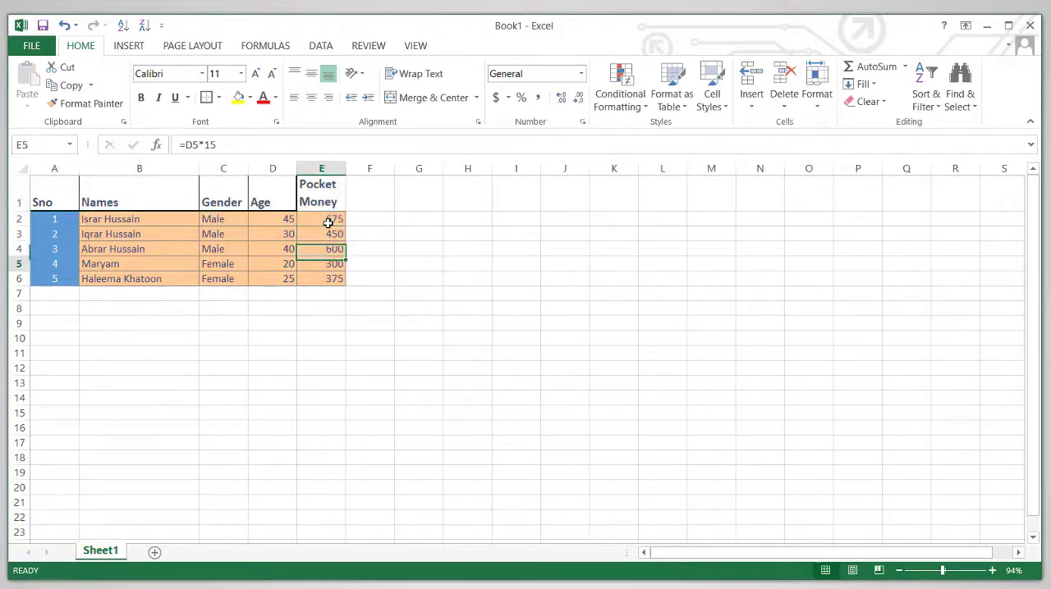
key("Up")
key("Up")
key("Up")
Format the Pocket Money values in E2:E6 as Currency.
key("shift+Down")
key("shift+Down")
key("shift+Down")
key("shift+Down")
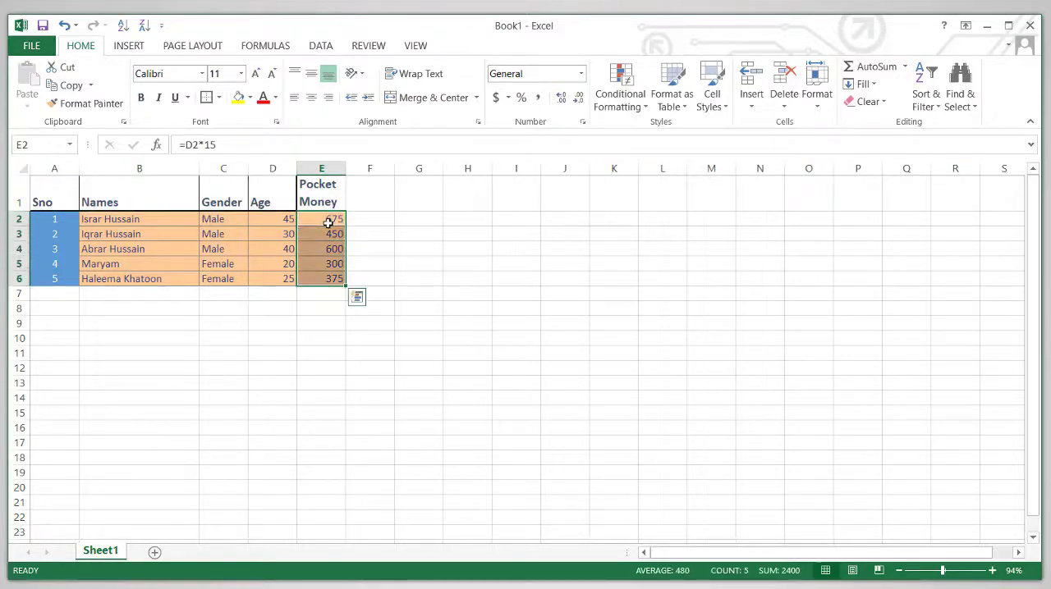
left_click(581, 74)
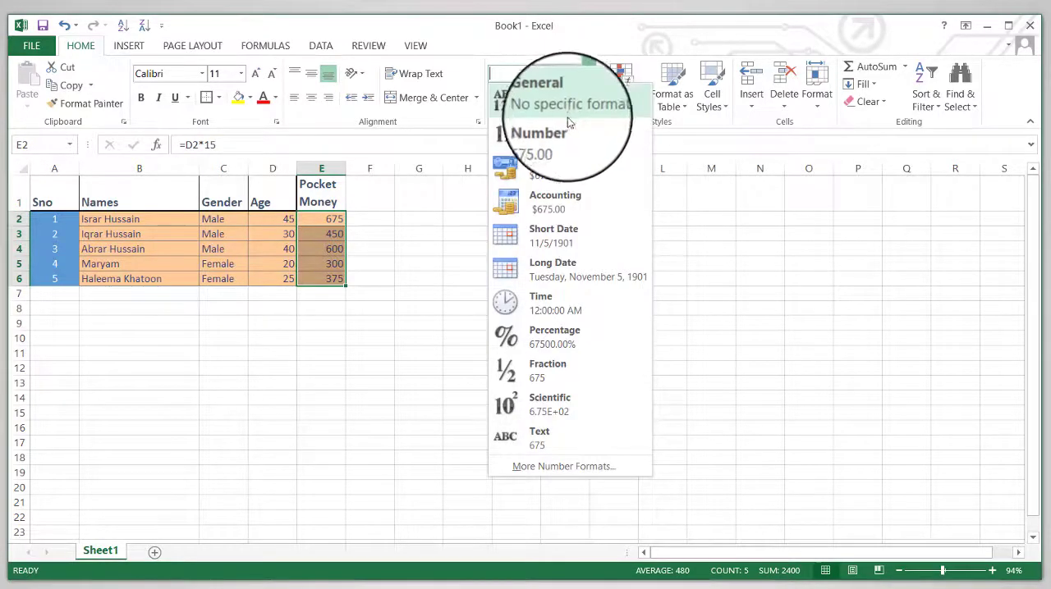
left_click(609, 178)
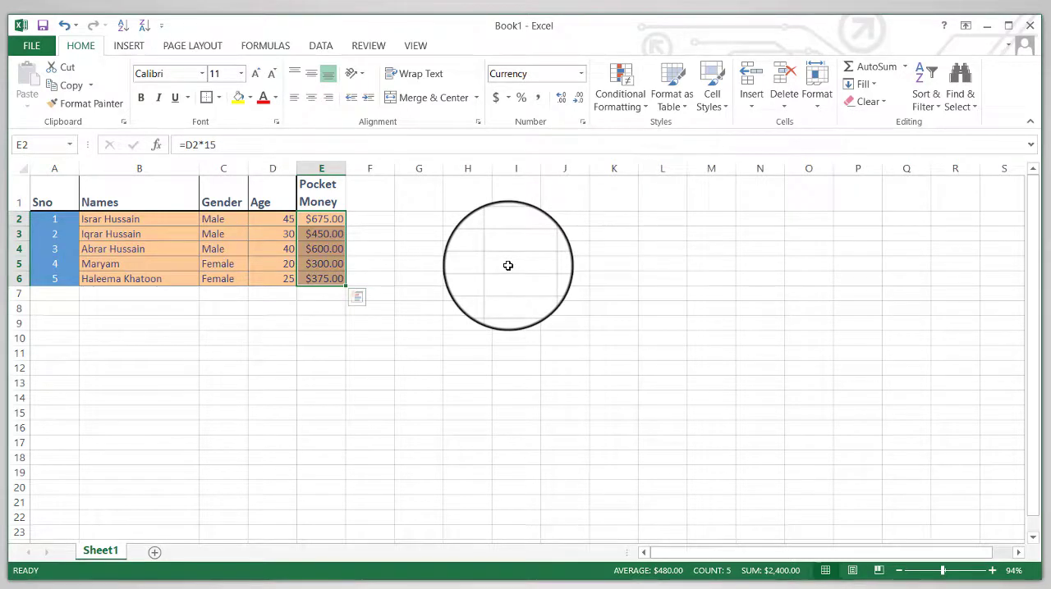
Apply the Accounting format with the PKR currency symbol to the Pocket Money values in E2:E6.
left_click(509, 98)
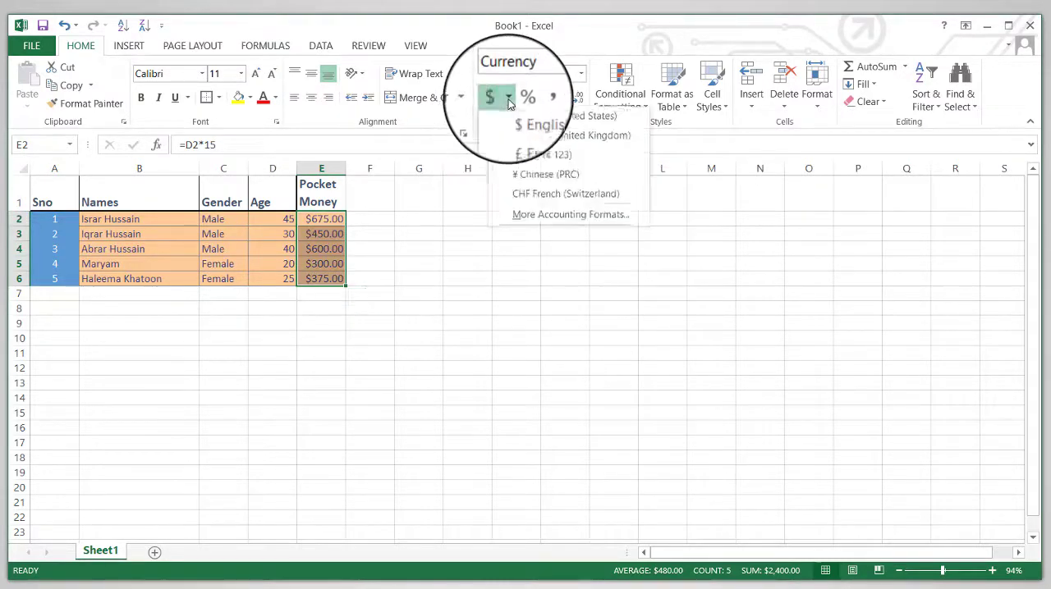
left_click(537, 218)
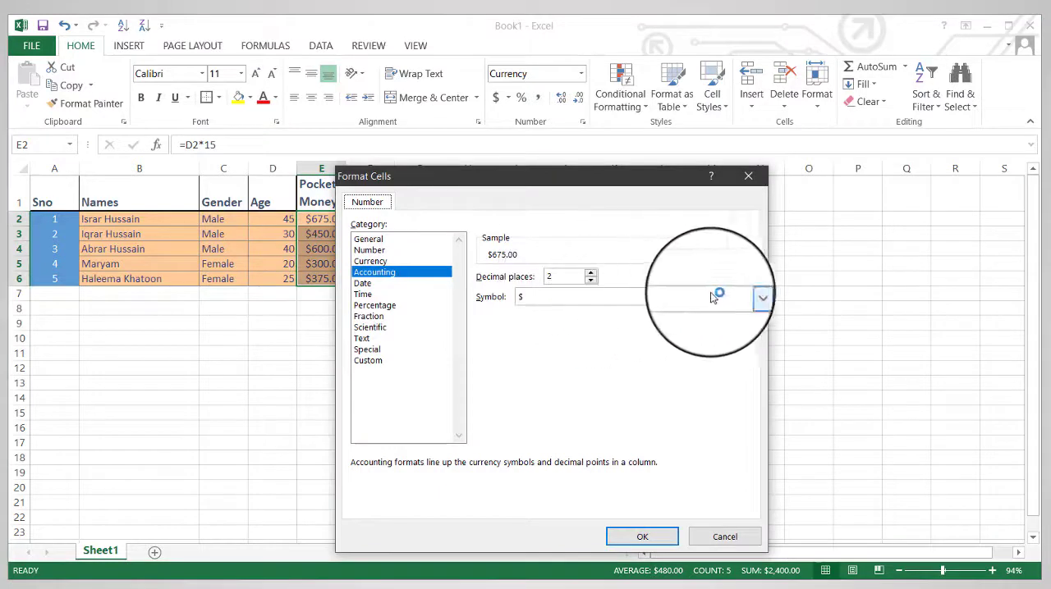
left_click(745, 298)
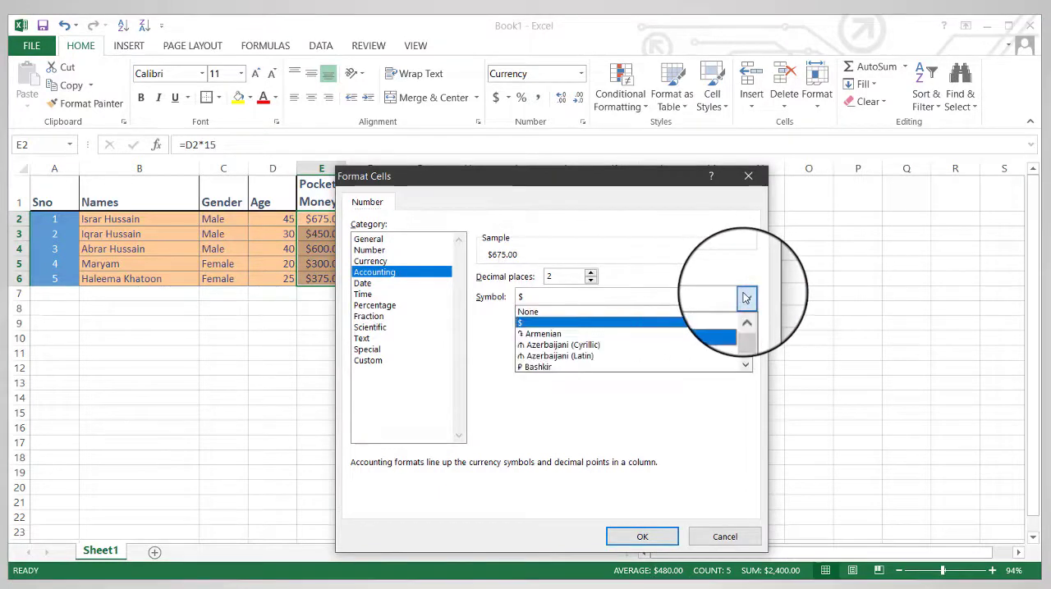
type("pkr")
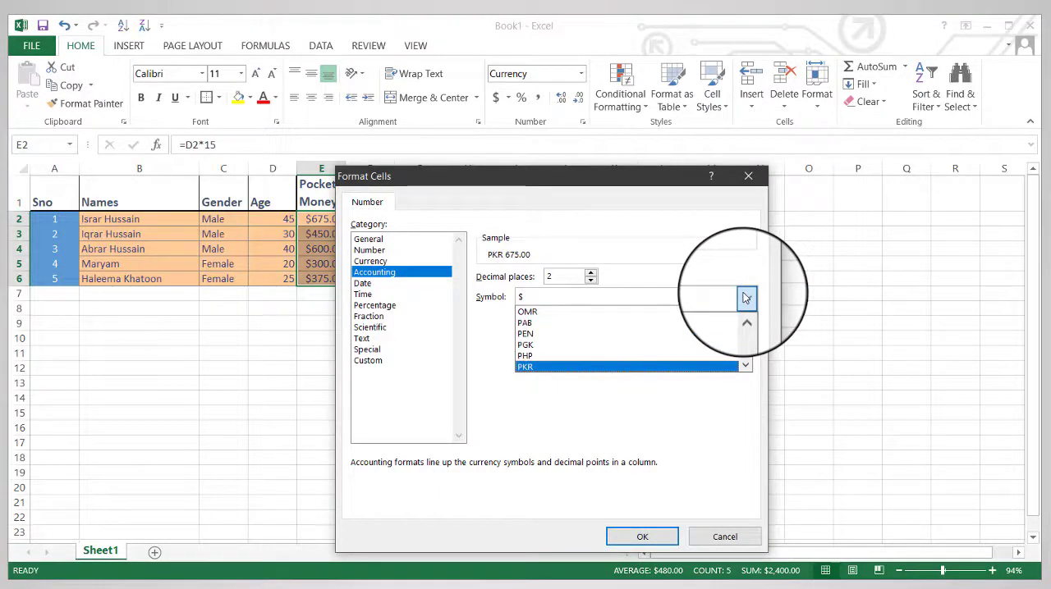
left_click(572, 371)
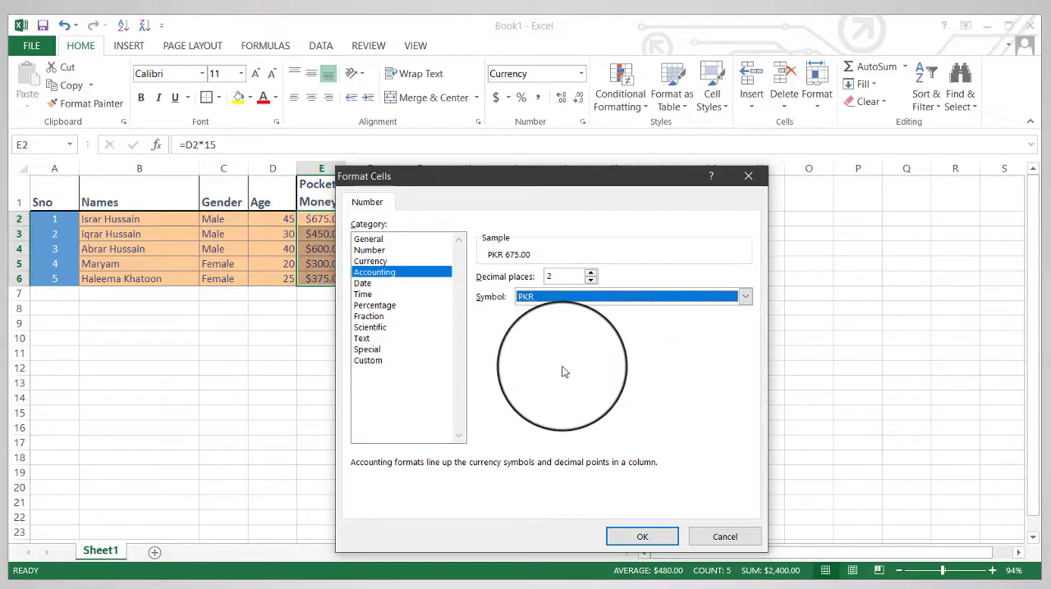
left_click(642, 539)
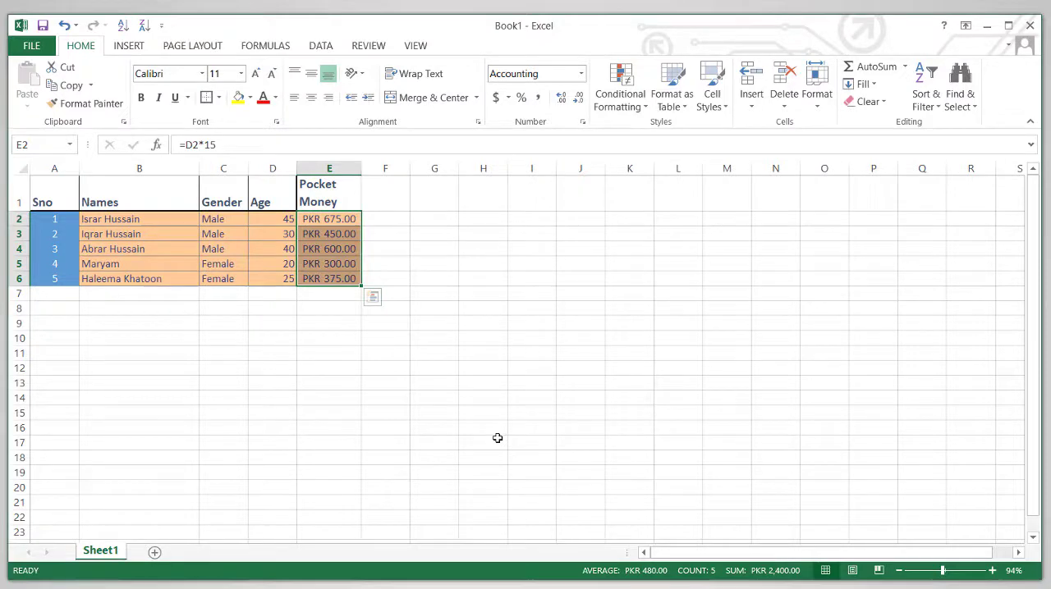
Copy the whole table A1:E6 and paste it at cell A10.
left_click(123, 353)
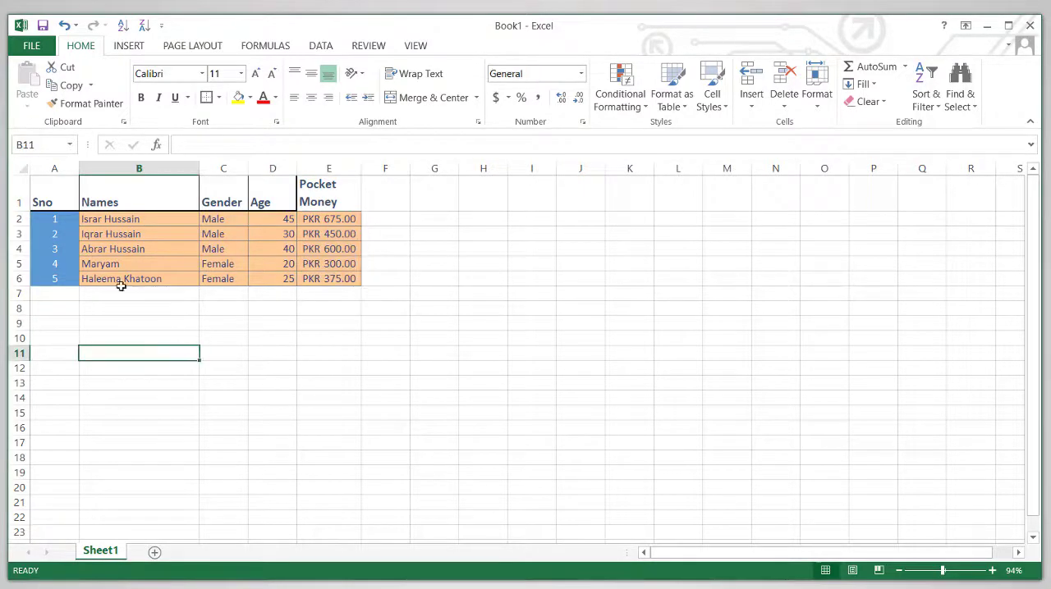
left_click_drag(33, 191, 325, 279)
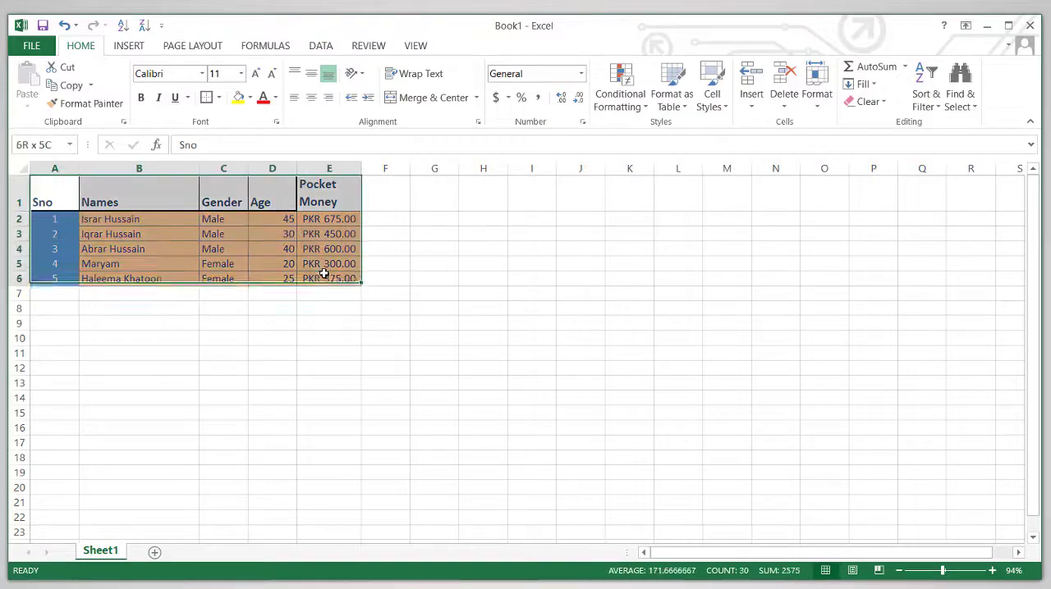
key("ctrl+c")
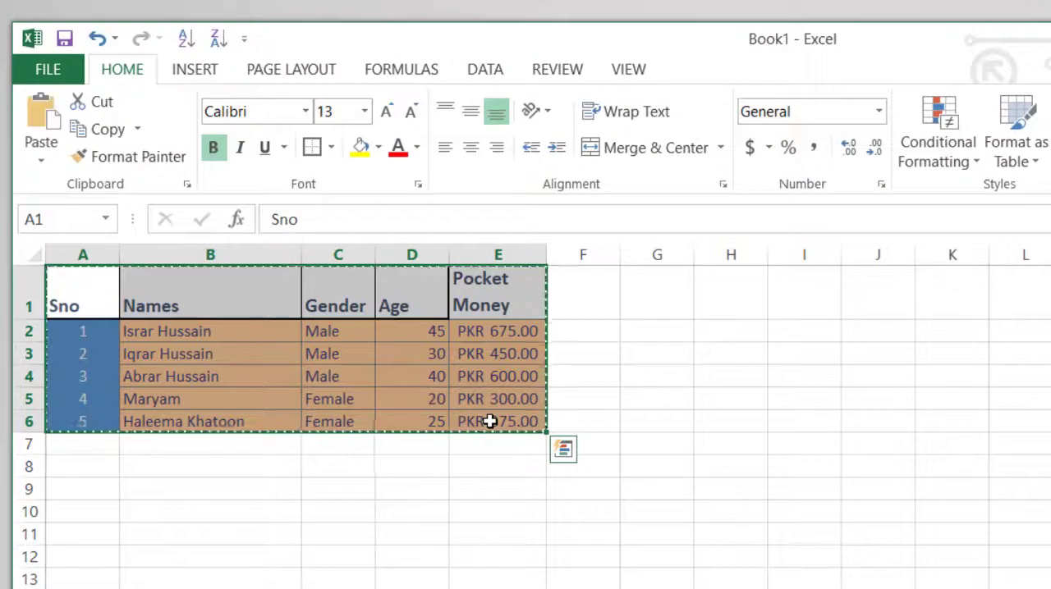
left_click(78, 514)
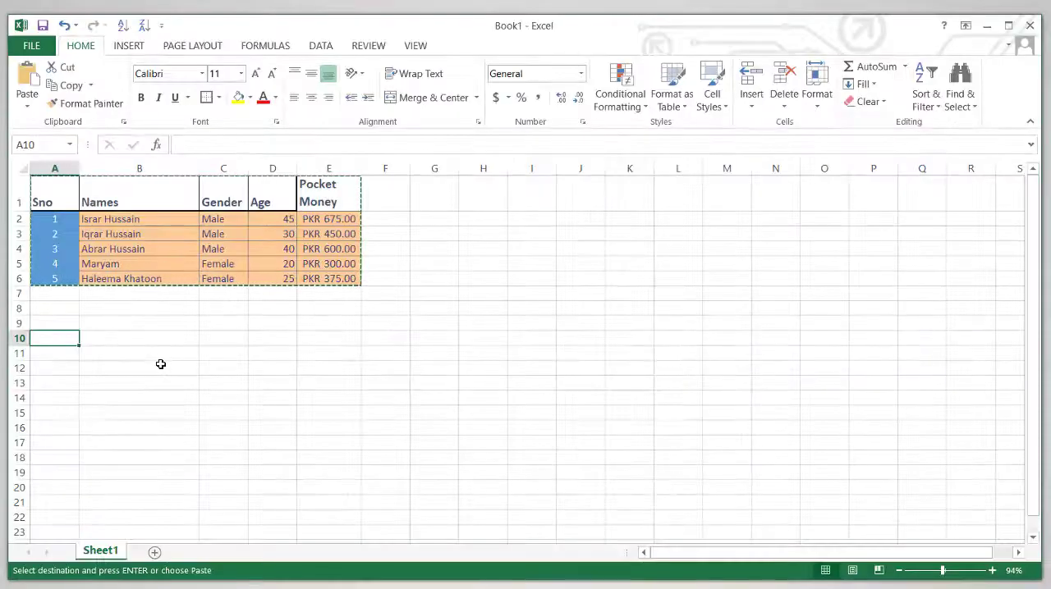
key("ctrl+v")
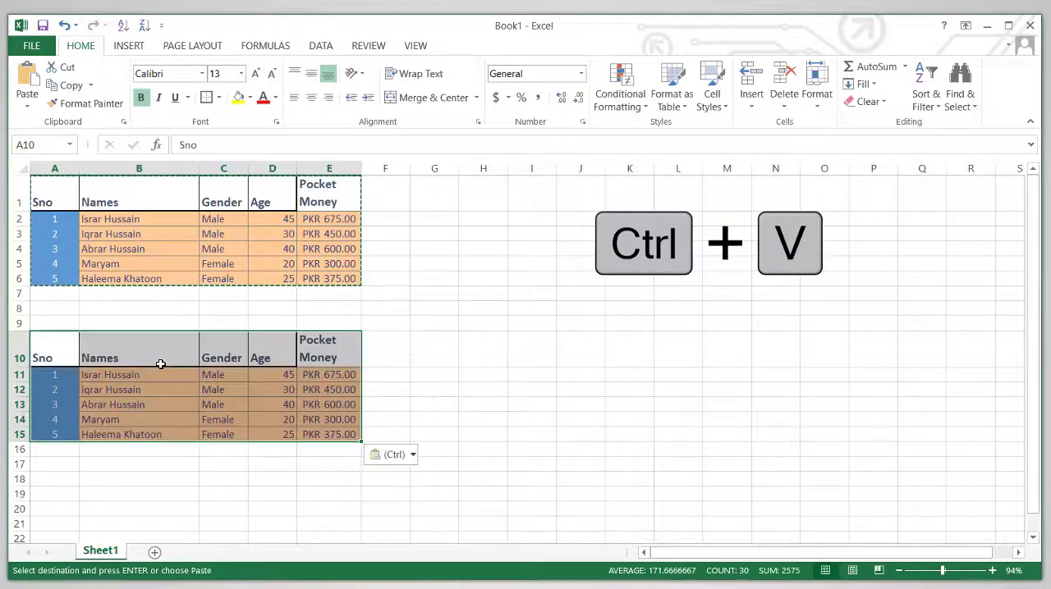
Check the Pocket Money formulas and the Sno values in the pasted table at A10:E15.
left_click(320, 383)
left_click(328, 374)
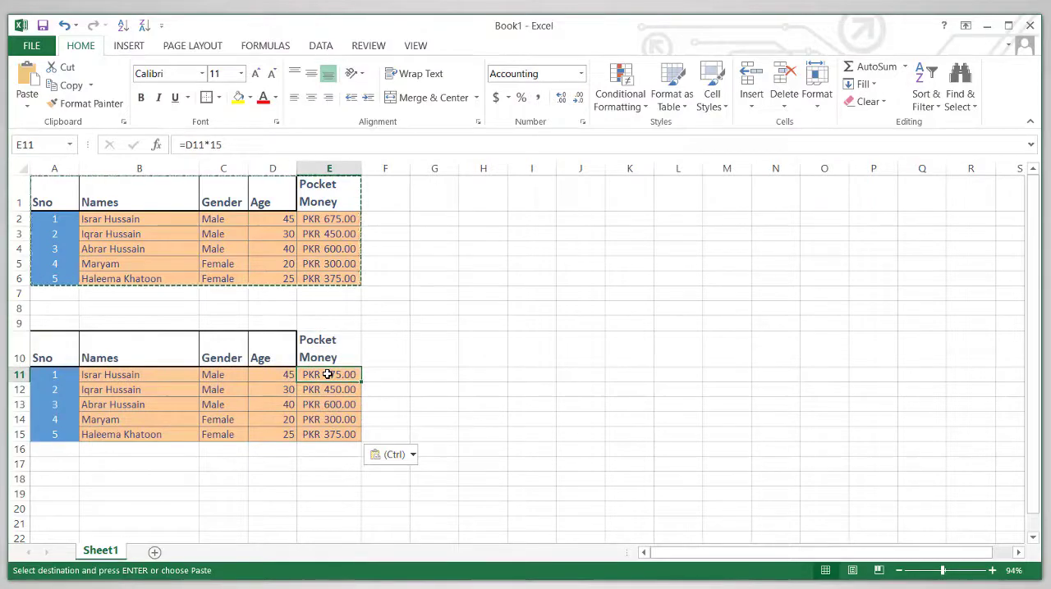
key("Left")
key("Right")
key("Down")
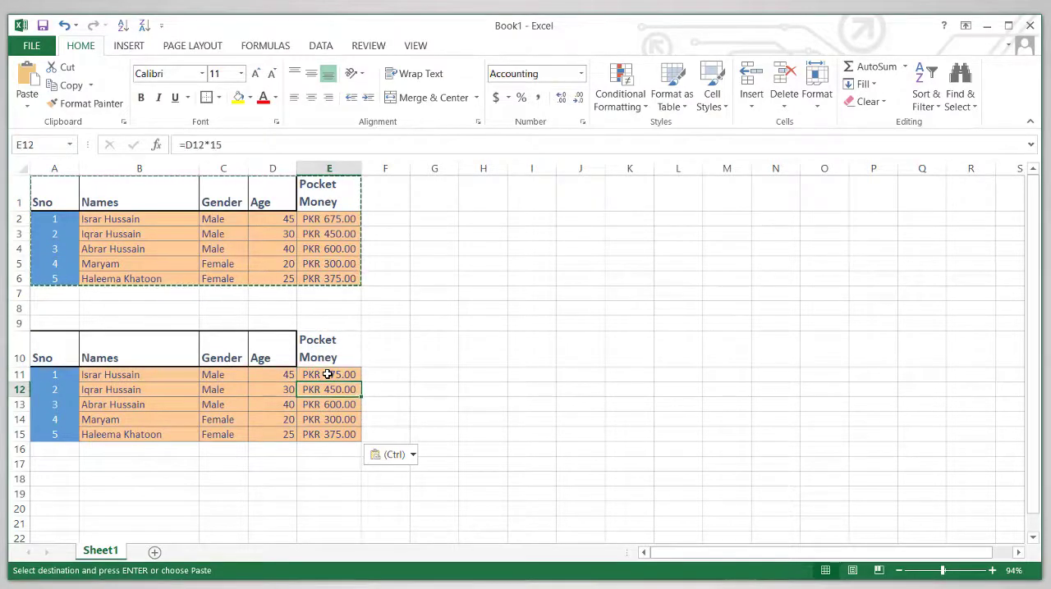
key("Up")
key("Down")
key("Down")
key("Down")
key("Down")
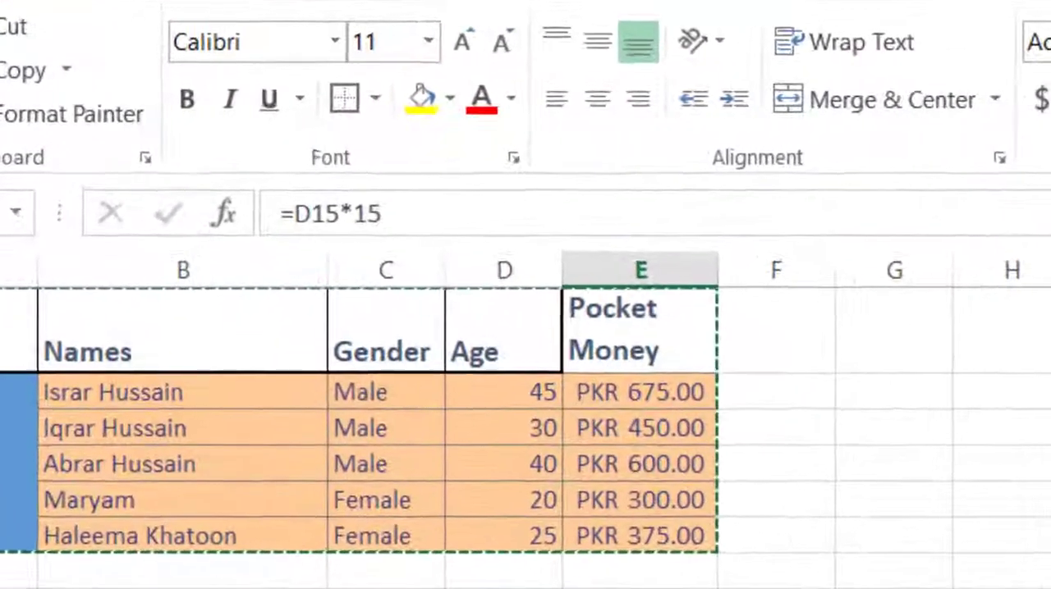
key("Up")
key("Up")
key("Up")
key("Up")
key("Up")
key("Left")
key("Left")
key("Left")
key("Left")
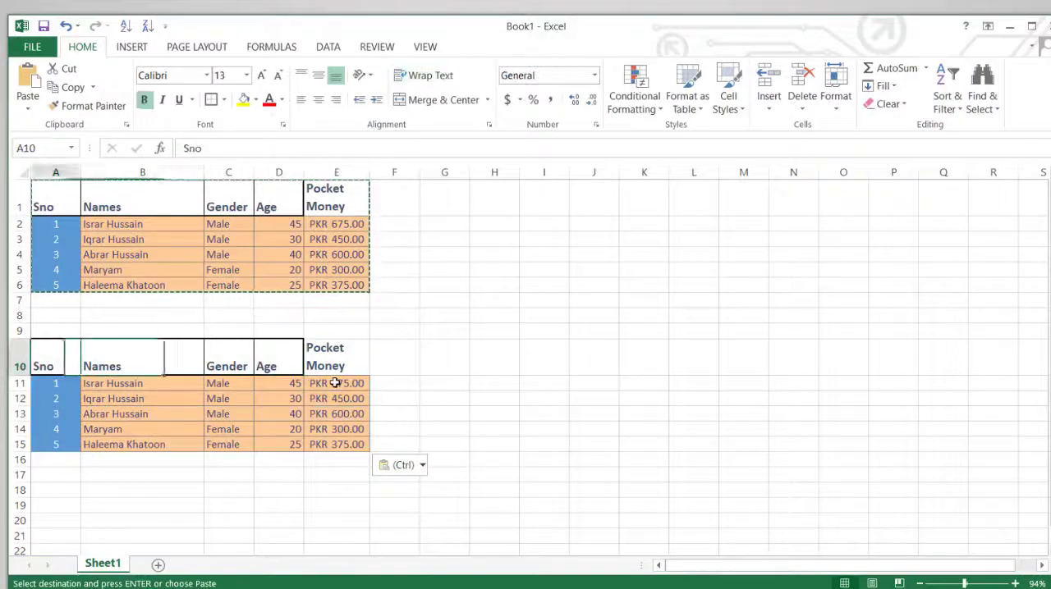
key("Down")
key("Down")
key("Down")
key("Down")
key("Down")
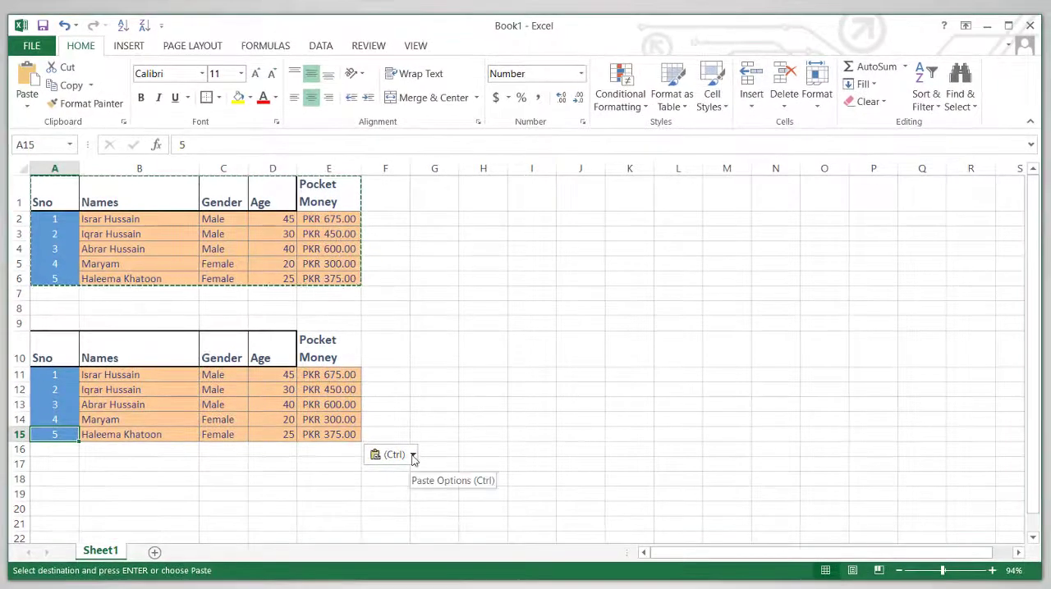
Change the paste option for the table at A10 to Formulas and check the Pocket Money formulas in E12:E15.
left_click(413, 456)
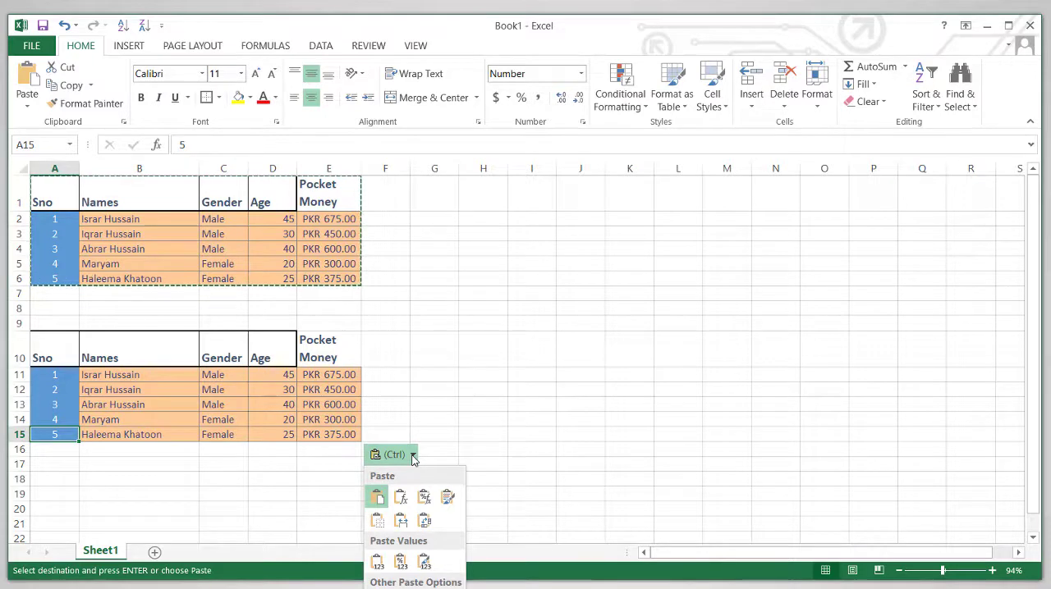
left_click(402, 499)
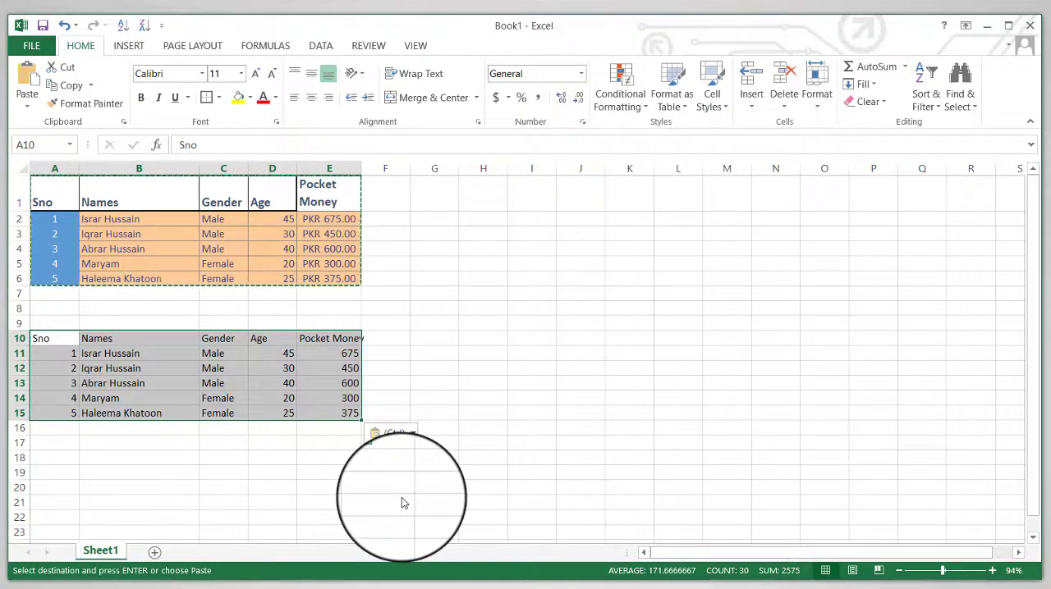
left_click(347, 399)
key("Up")
key("Up")
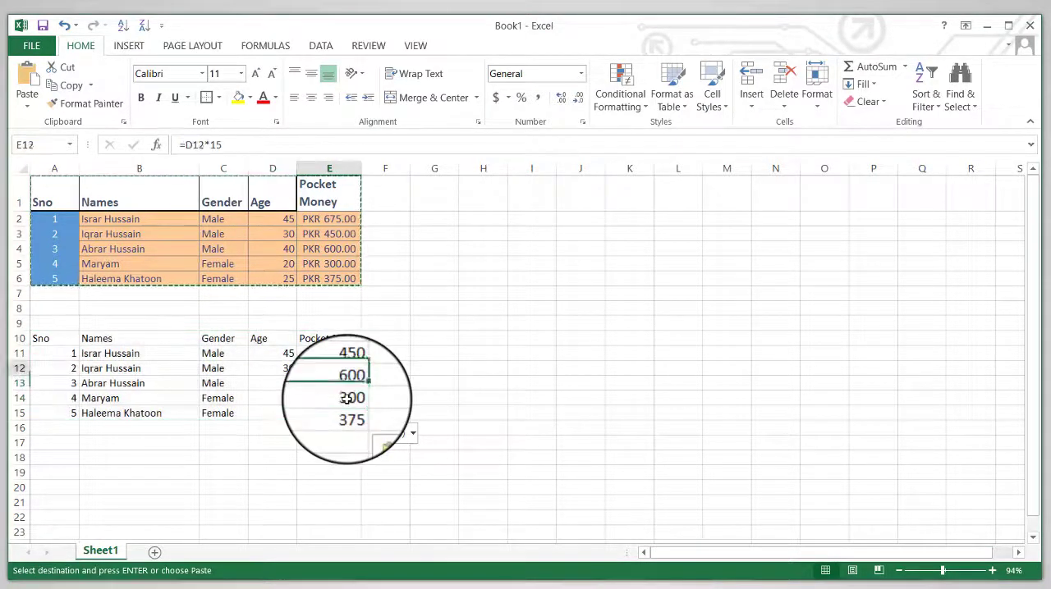
key("Down")
key("Down")
key("Down")
key("Left")
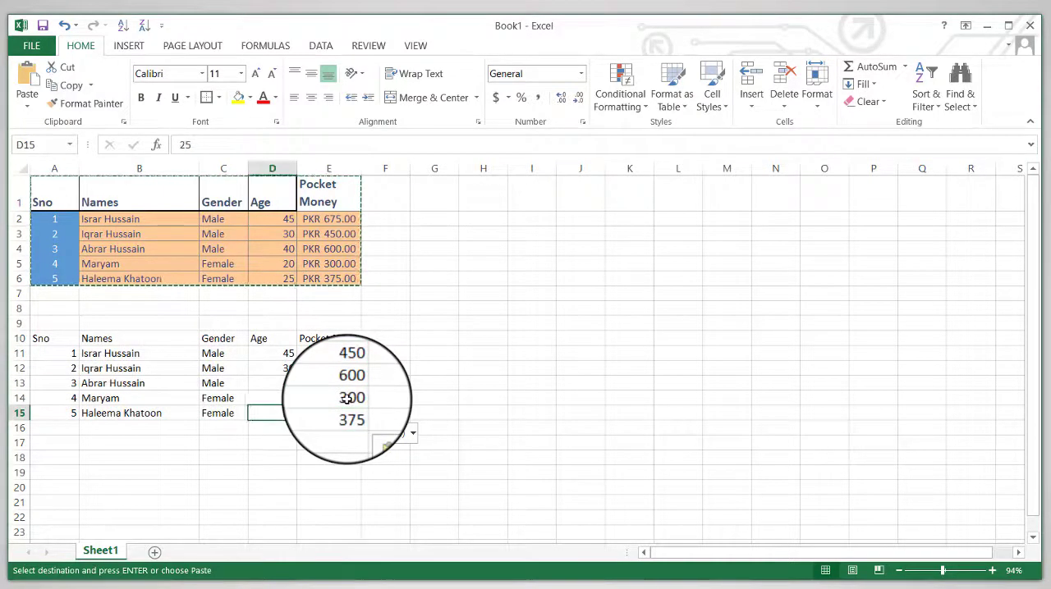
key("Right")
Switch the pasted table to Formulas & Number Formatting and check the number format of the Pocket Money cells.
left_click(386, 433)
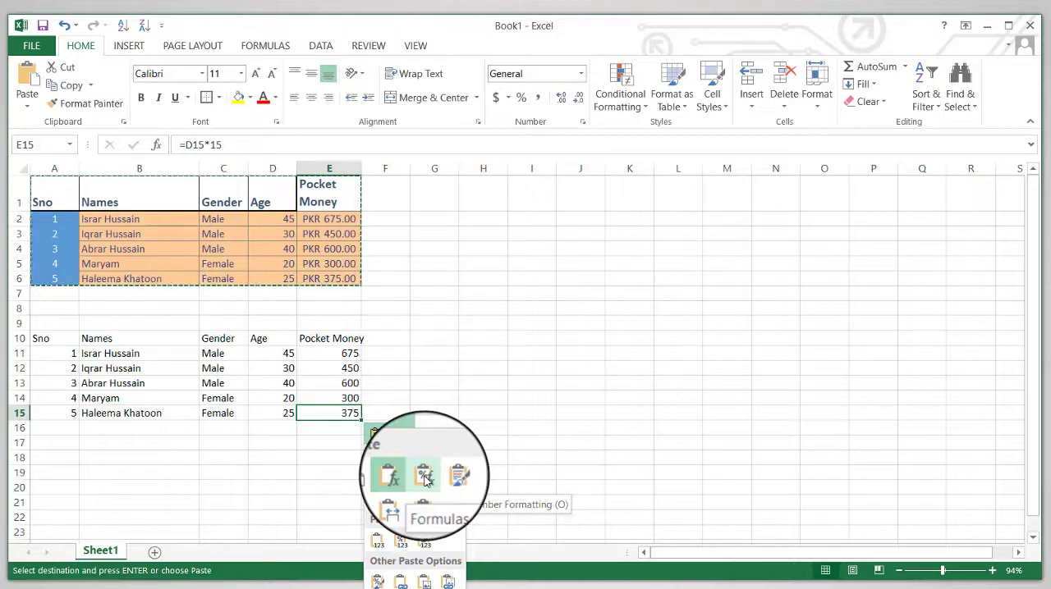
left_click(424, 479)
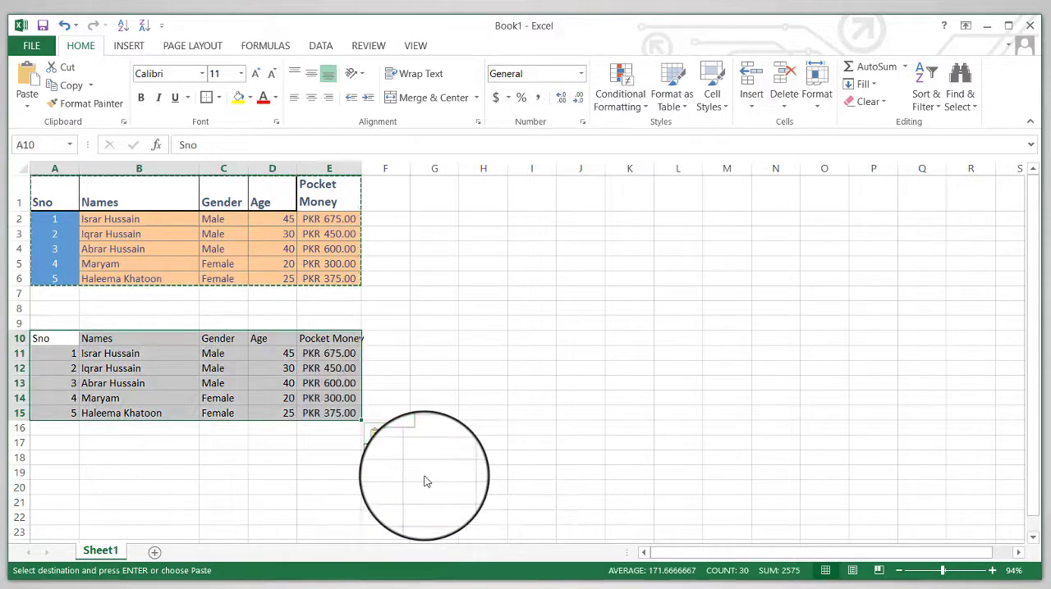
left_click(343, 395)
key("Up")
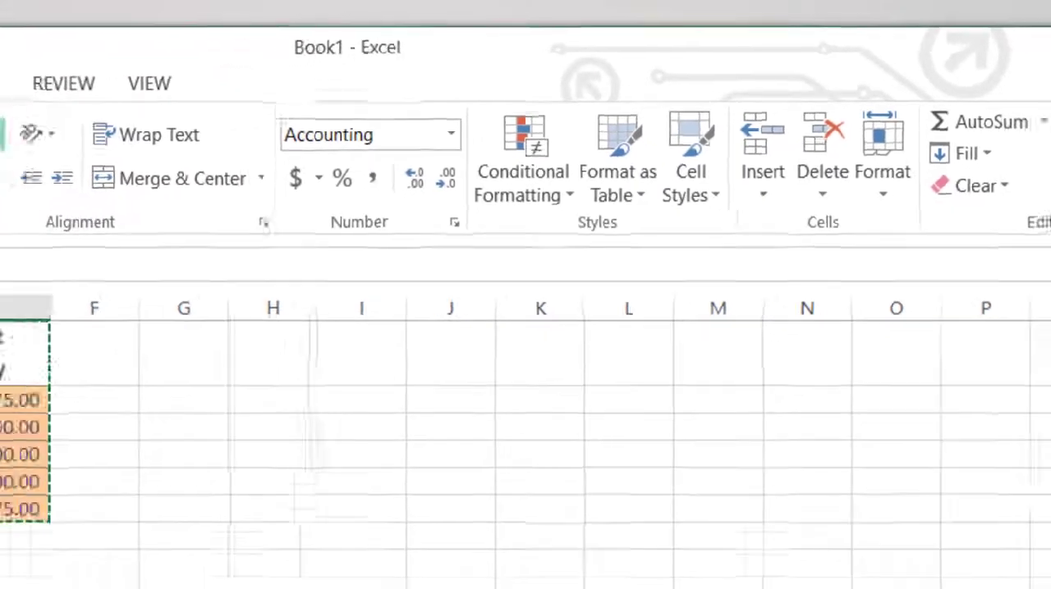
key("Up")
key("Up")
Examine the number format of the pasted Sno values in A11:A15 and of Pocket Money cell E13.
key("Left")
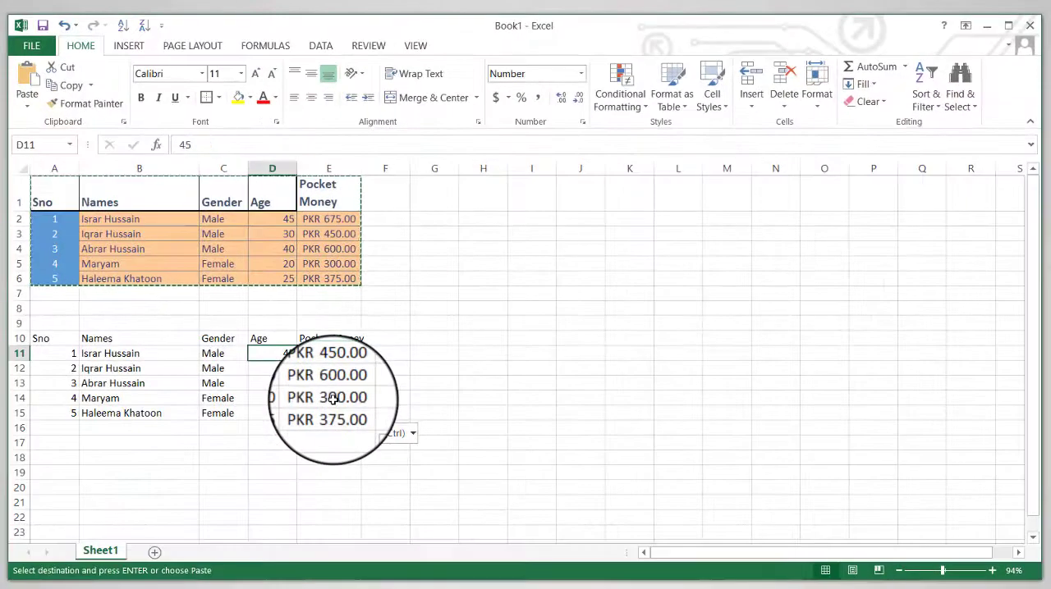
key("Left")
key("Left")
key("Left")
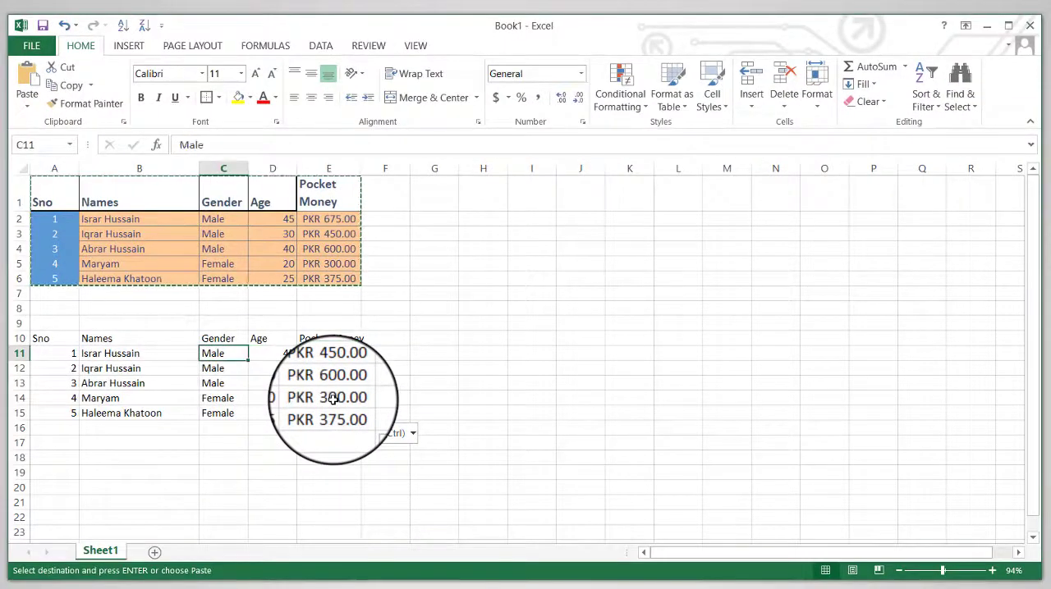
key("Down")
key("Down")
key("Down")
key("Down")
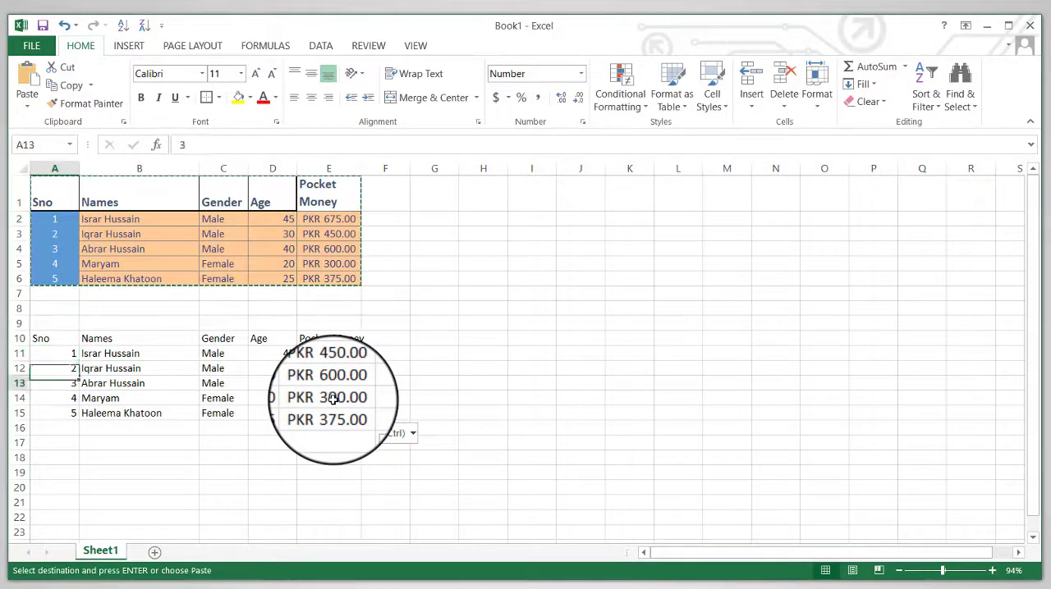
key("Up")
key("Up")
key("Up")
key("Up")
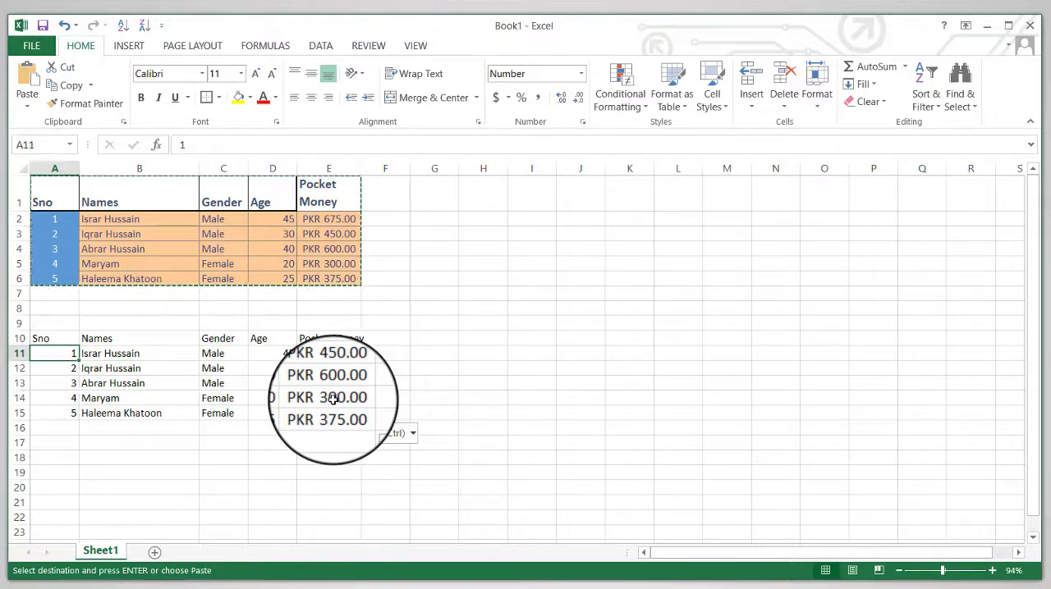
key("shift+Down")
key("shift+Down")
key("shift+Down")
key("shift+Down")
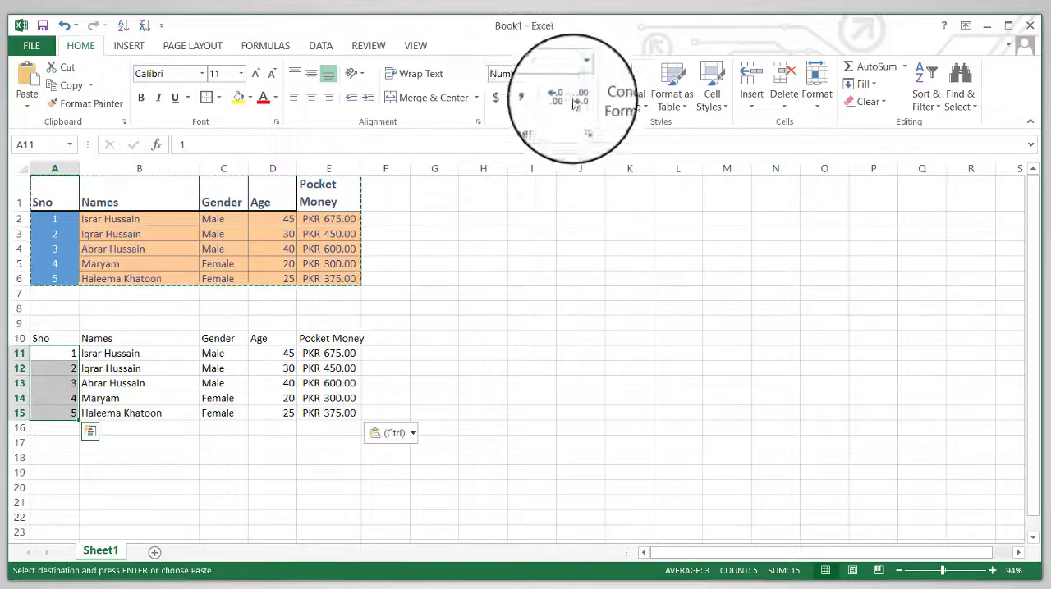
left_click(336, 383)
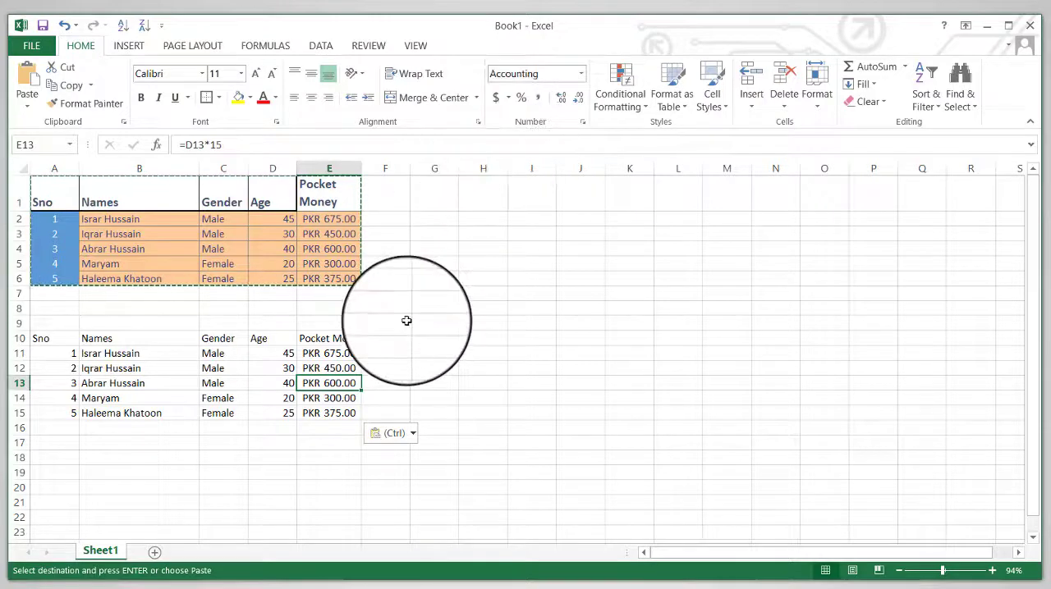
Set the pasted table back to the Formulas paste option and check the number format and formulas in E10:E15.
left_click(394, 433)
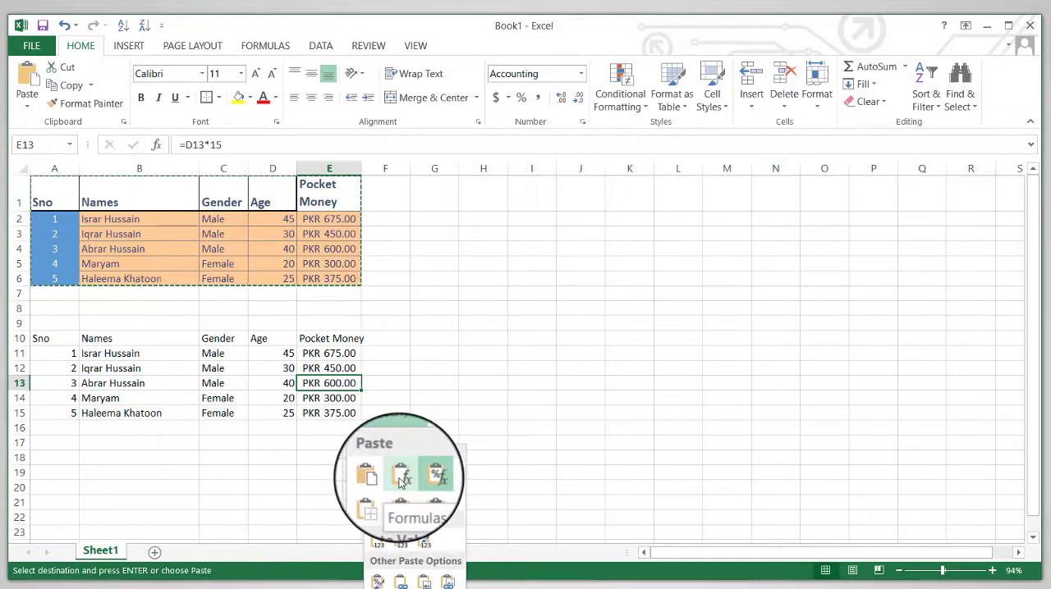
left_click(402, 481)
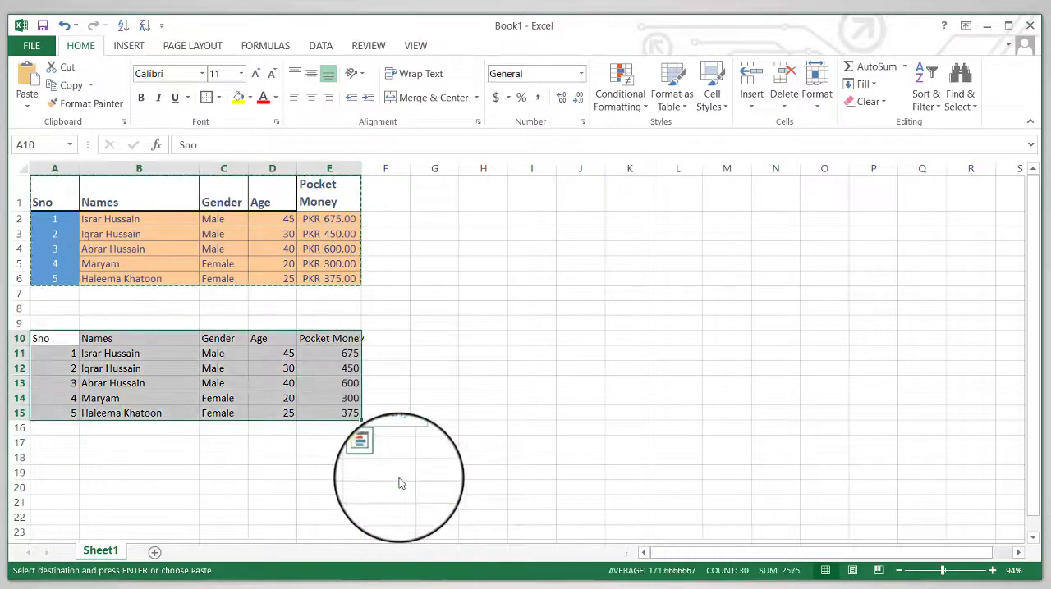
left_click(349, 398)
key("Up")
key("Up")
key("Up")
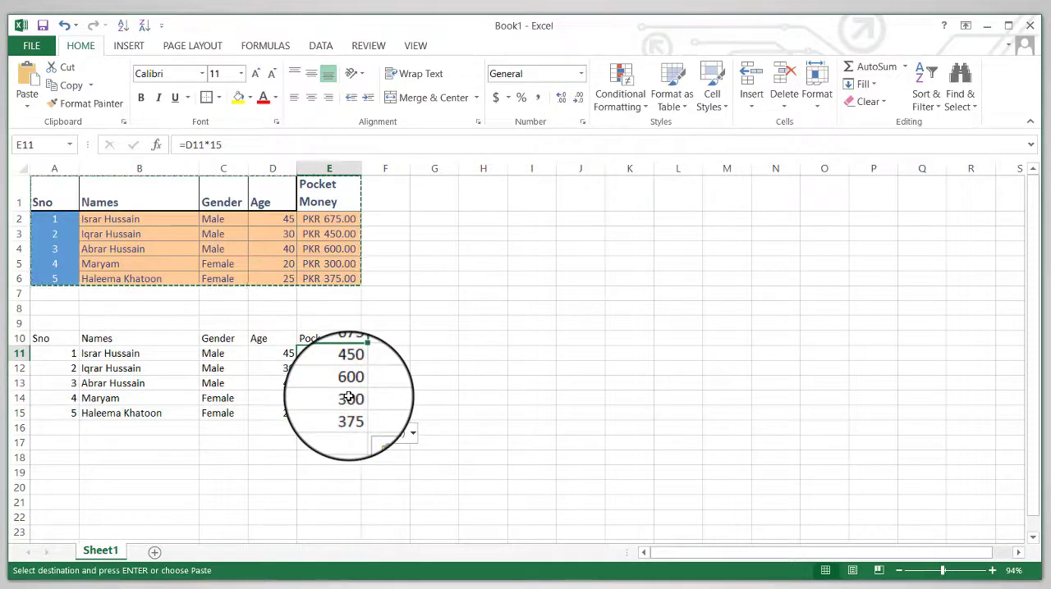
key("Down")
key("Down")
key("Down")
key("Down")
key("Up")
key("Up")
key("Up")
key("Up")
key("Up")
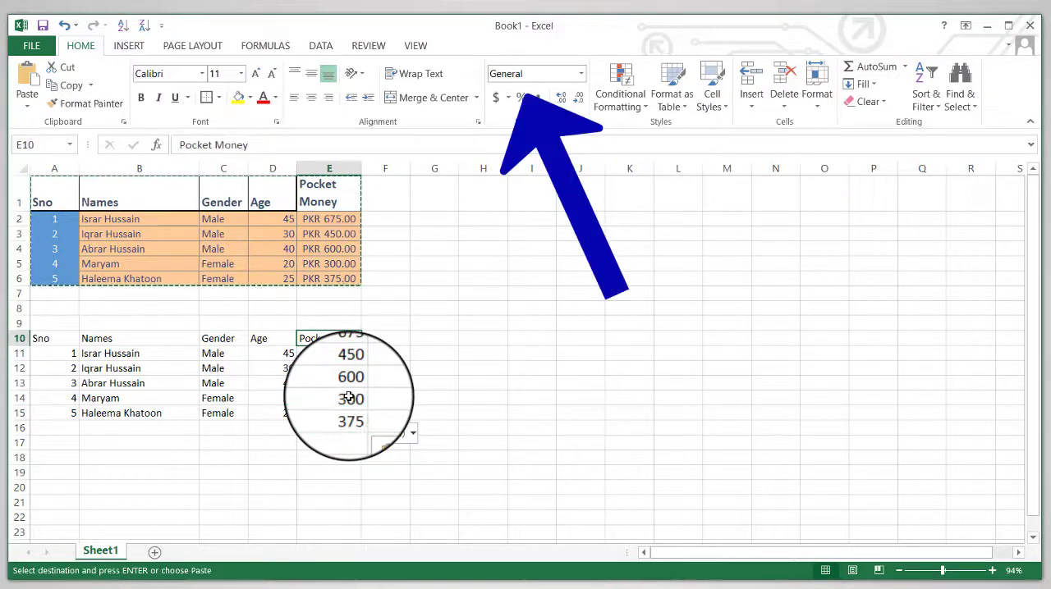
Examine the number format of the pasted Sno values down to A15 and of the cells across row 15.
key("Left")
key("Left")
key("Left")
key("Left")
key("Down")
key("Down")
key("Down")
key("Down")
key("Down")
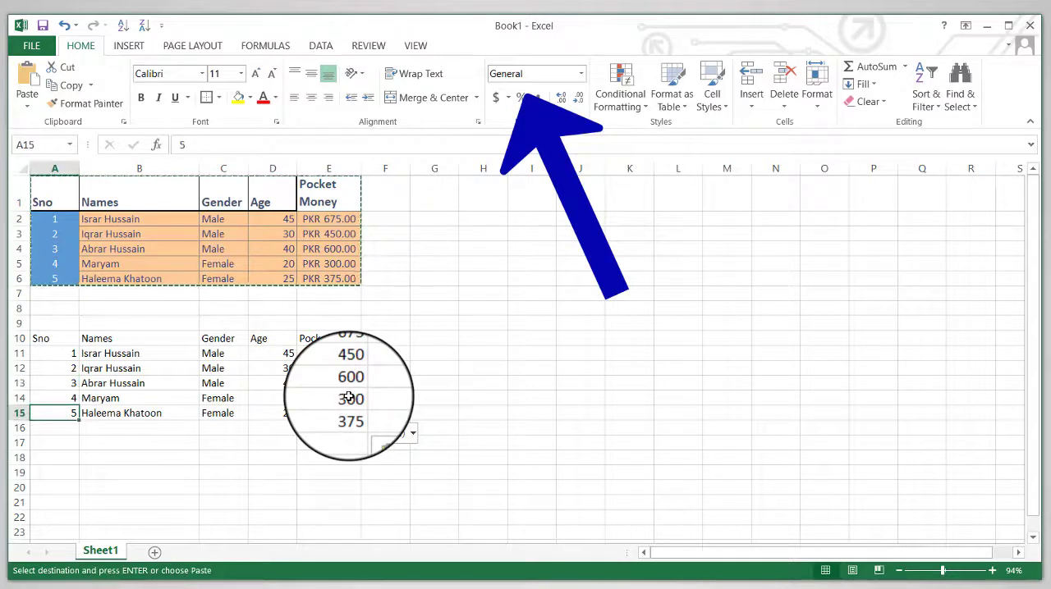
key("Right")
key("Right")
key("Right")
key("Right")
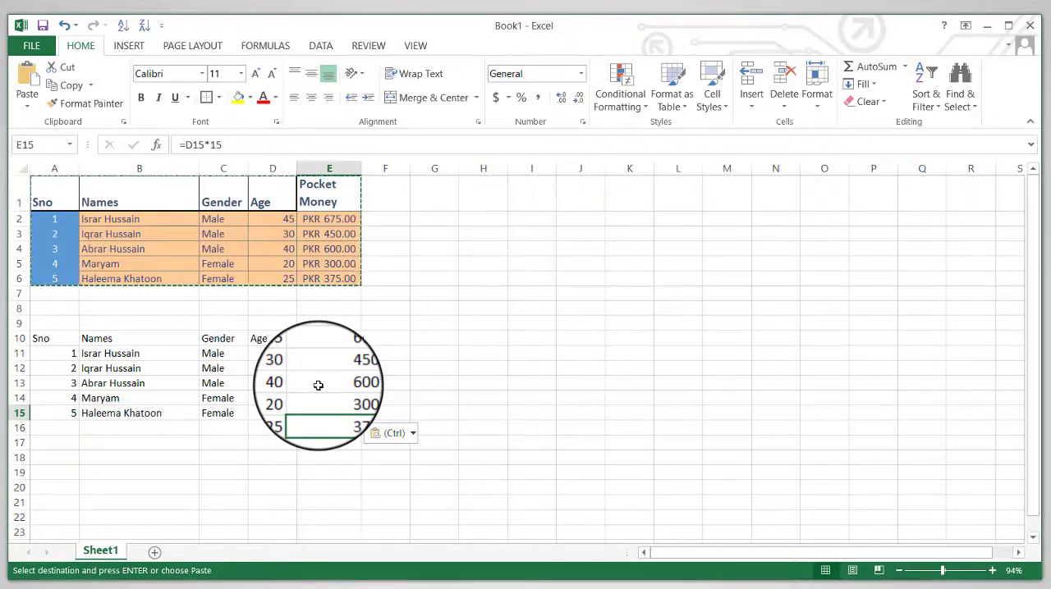
Change the paste option for the table at A10 to Keep Source Formatting.
left_click(412, 433)
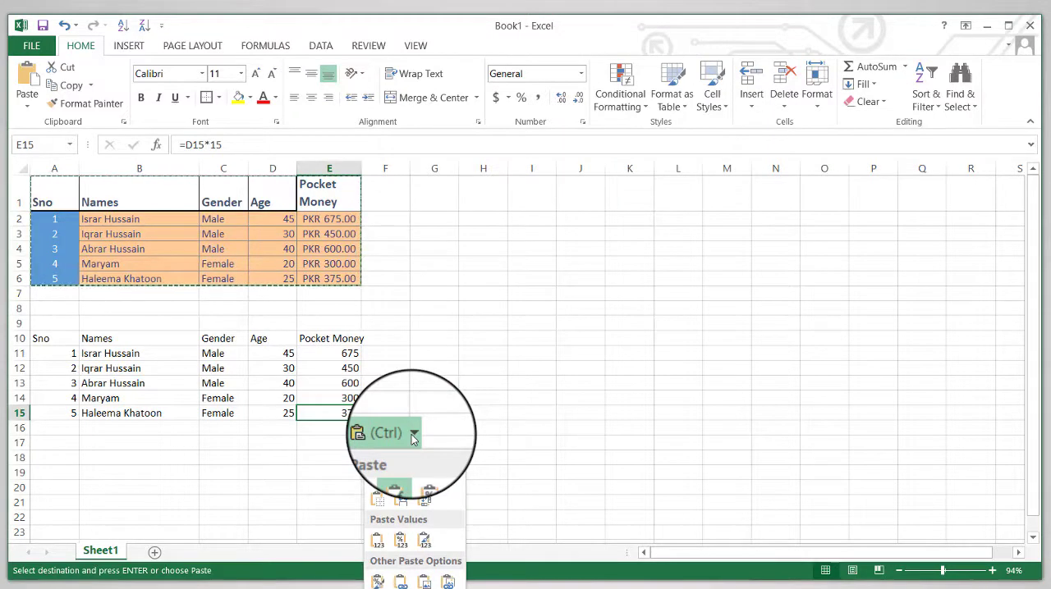
left_click(449, 478)
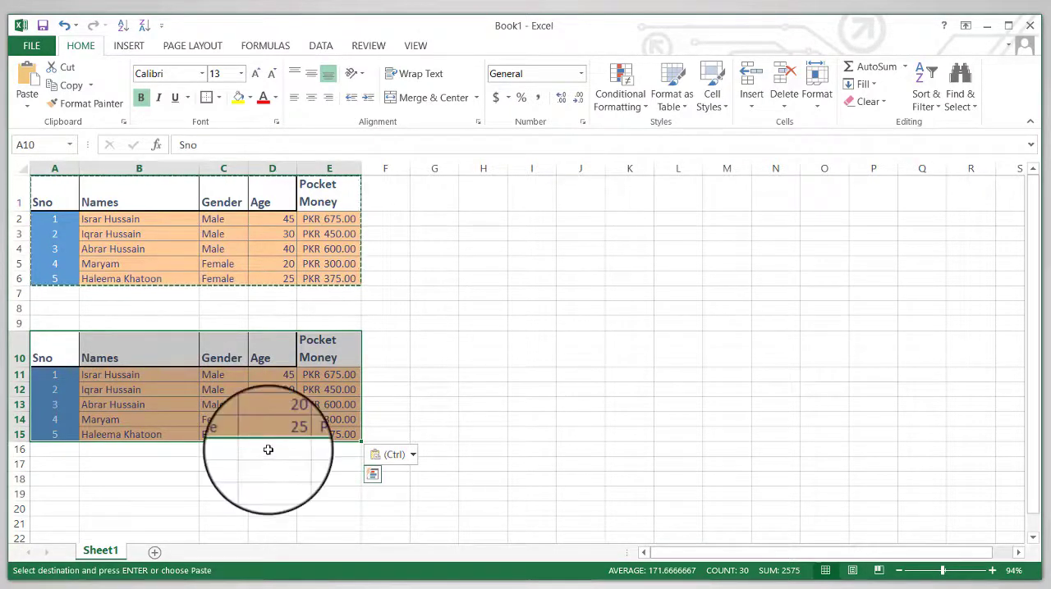
Switch the pasted table at A10 to the No Borders paste option and check the cells in row 13.
left_click(413, 457)
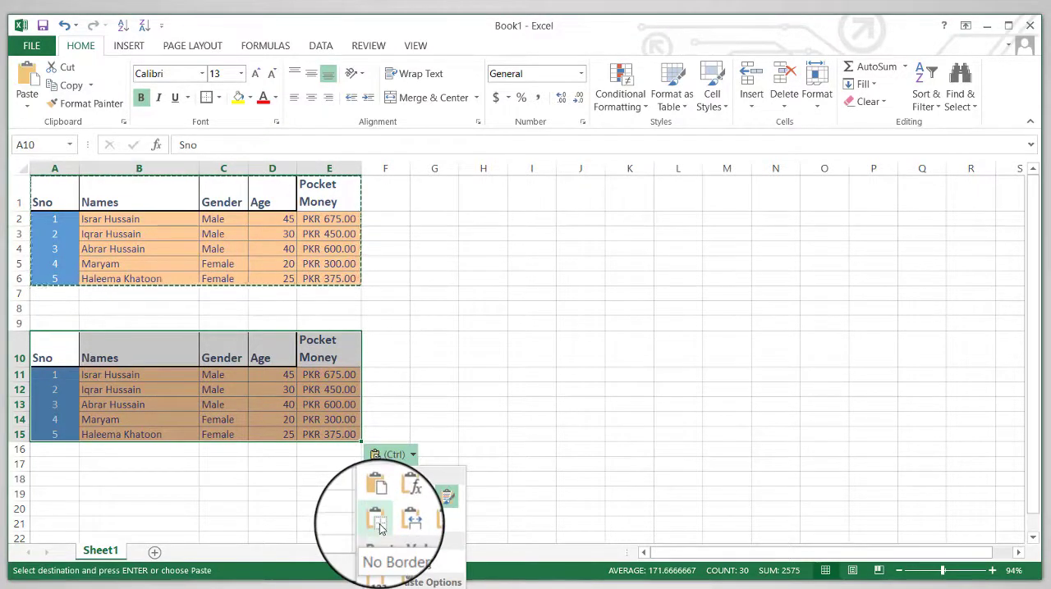
left_click(379, 528)
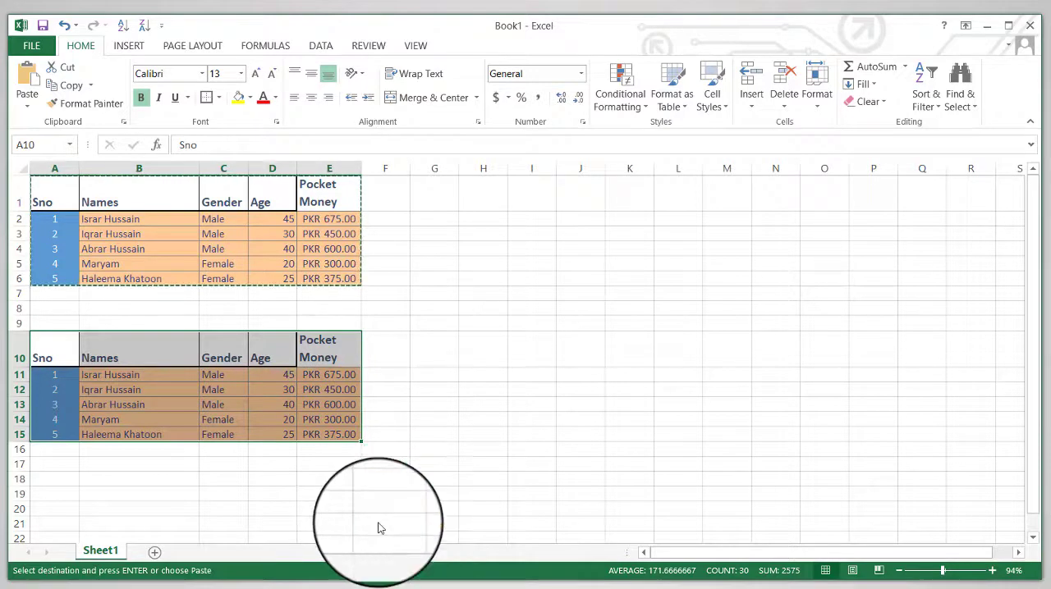
left_click(142, 407)
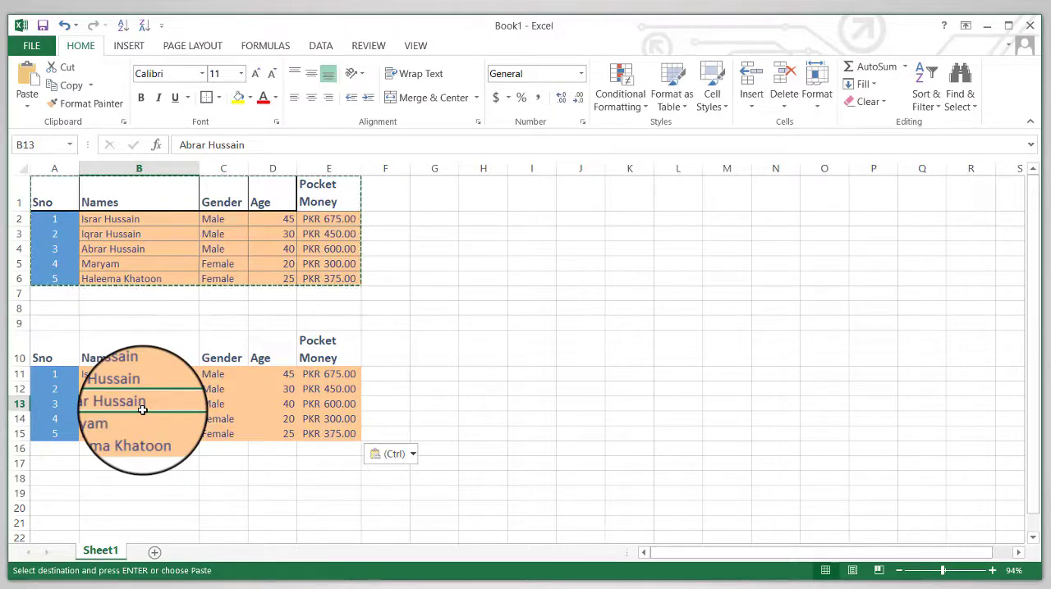
key("Left")
key("Right")
key("Right")
key("Right")
key("Right")
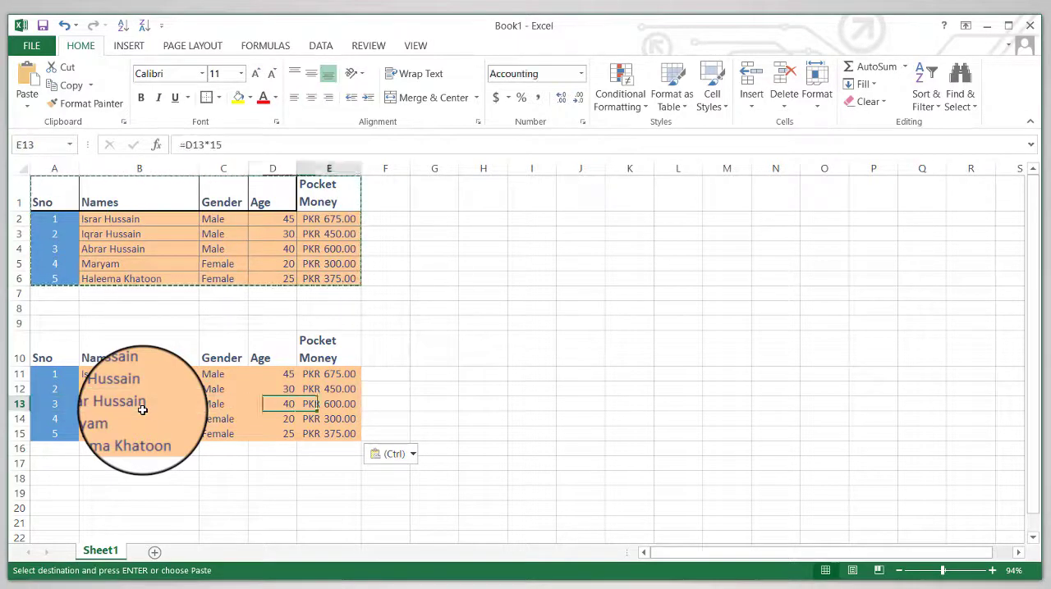
left_click(392, 456)
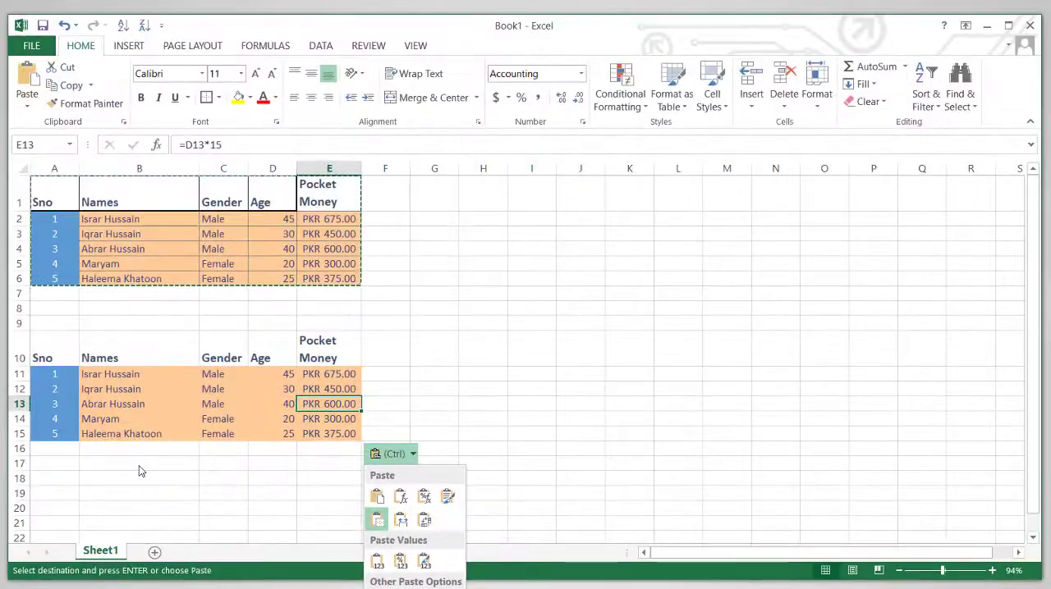
key("Escape")
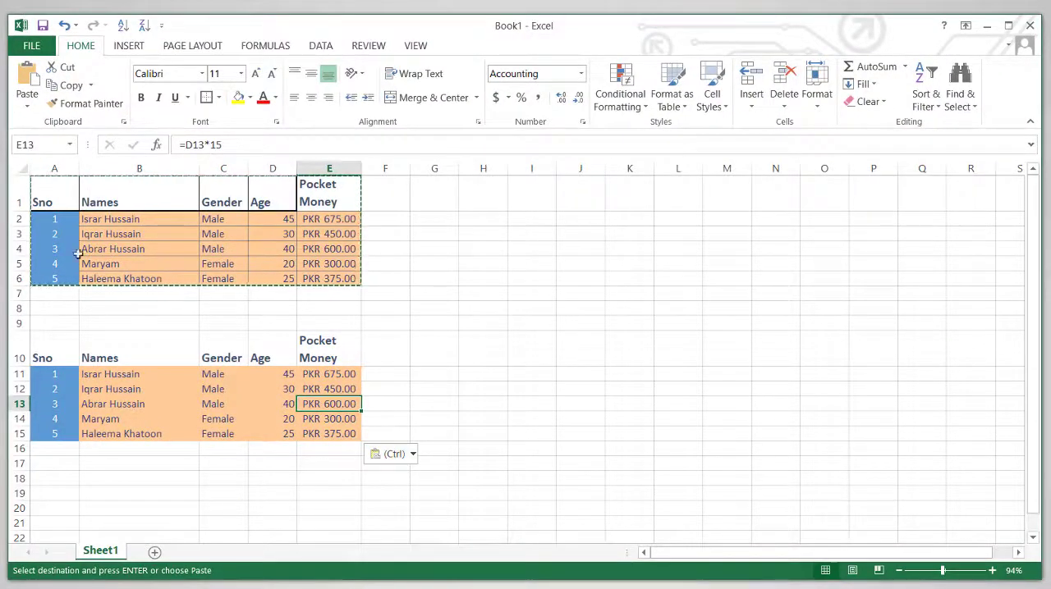
Add a new worksheet and paste the copied table at A1 with Keep Source Column Widths.
left_click(154, 552)
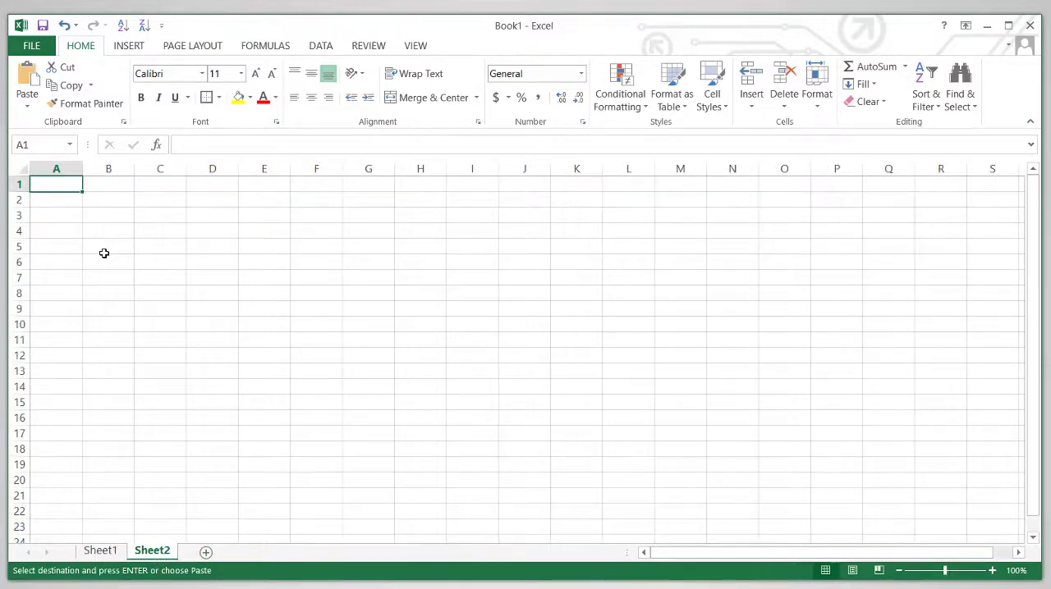
key("ctrl+v")
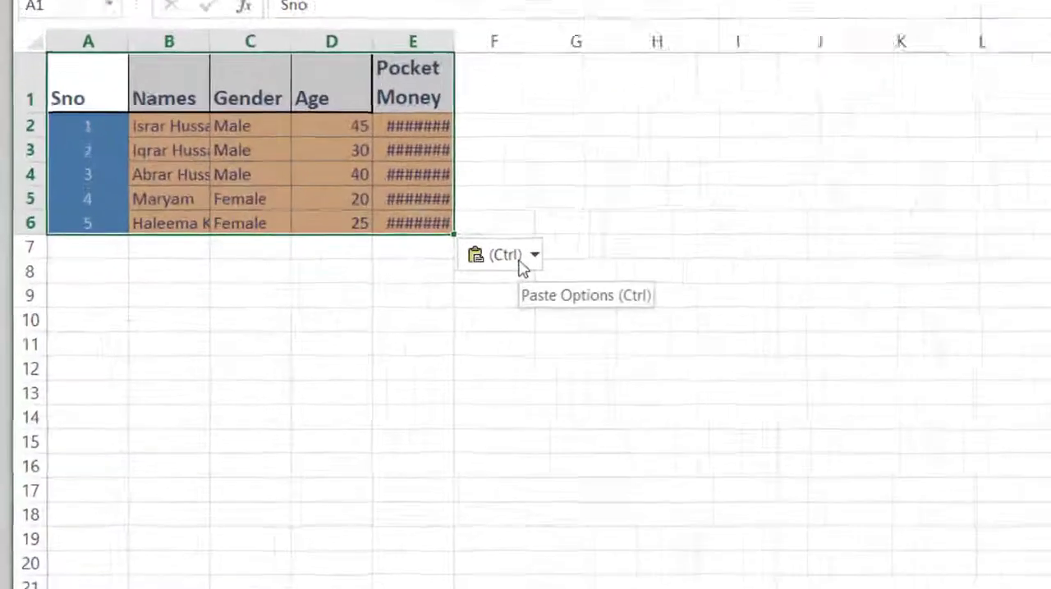
left_click(517, 261)
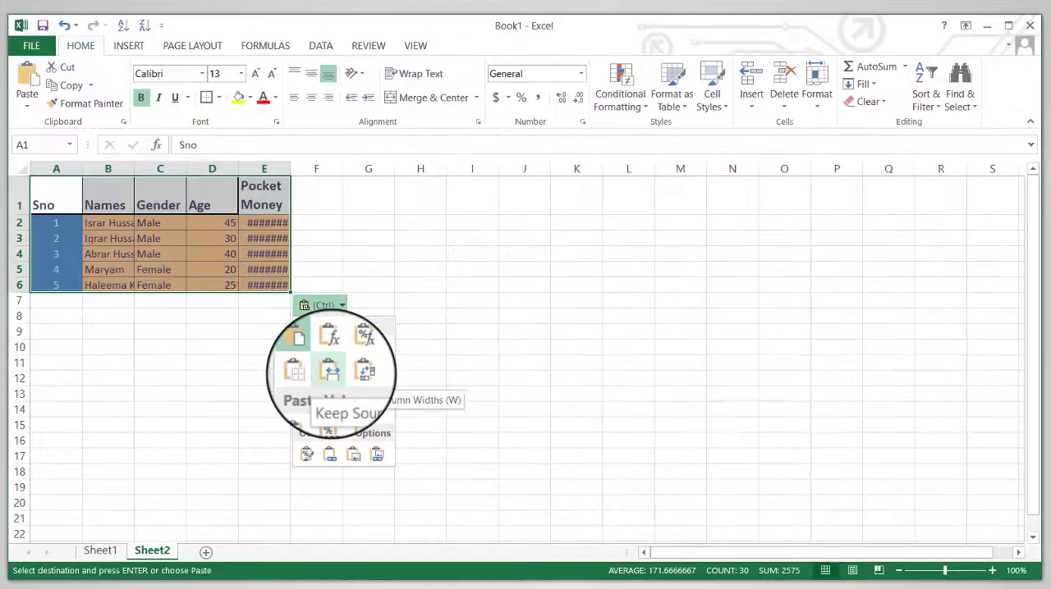
left_click(329, 371)
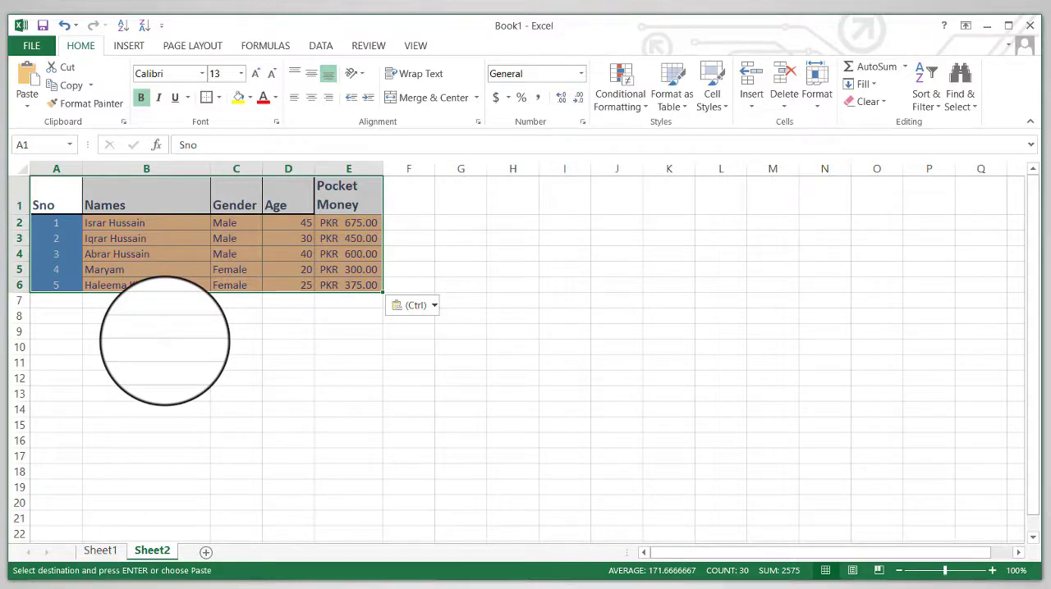
Change the paste option for the table on Sheet2 to Transpose.
left_click(419, 305)
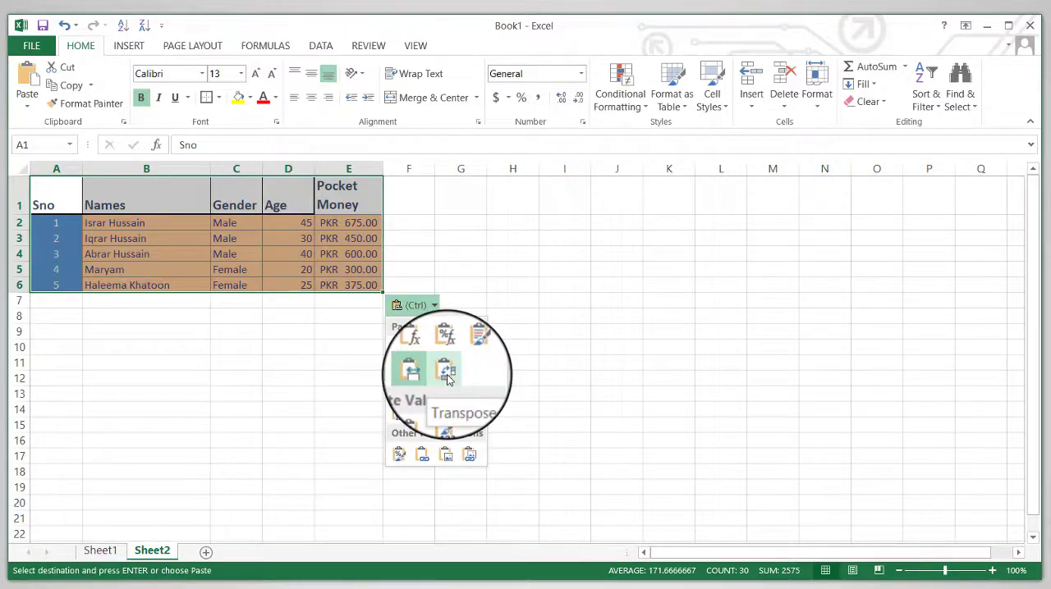
left_click(447, 374)
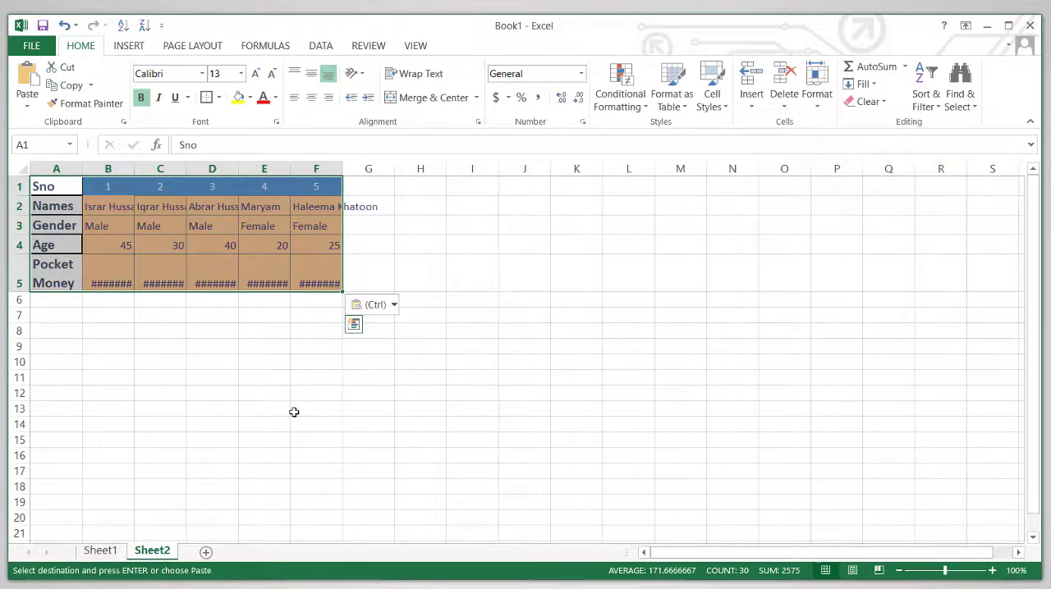
Paste the copied table on Sheet2 as a Picture and move the picture below the cell data, to about E12:K19.
key("ctrl")
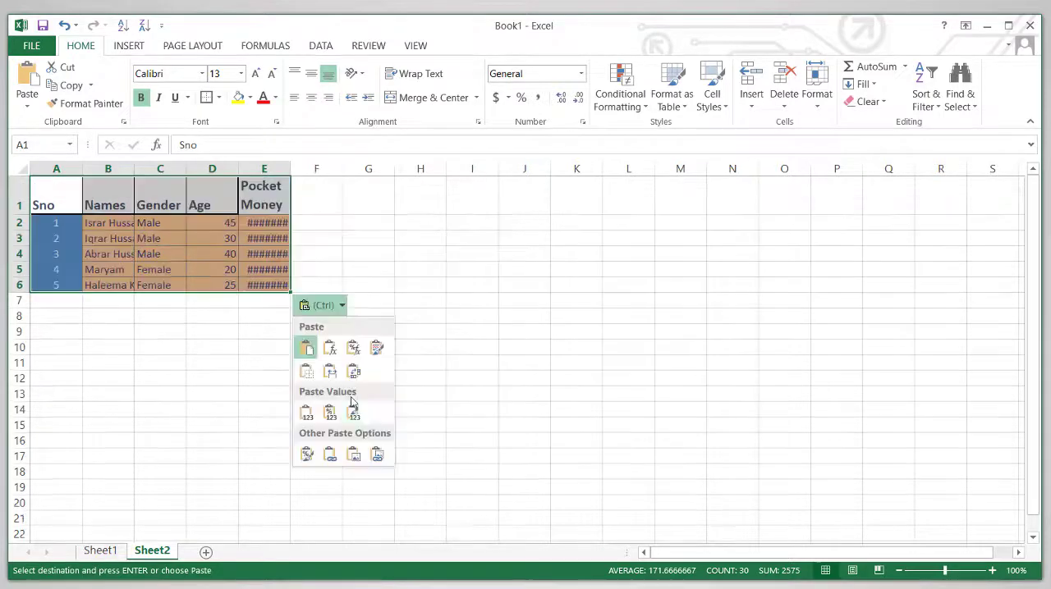
left_click(354, 456)
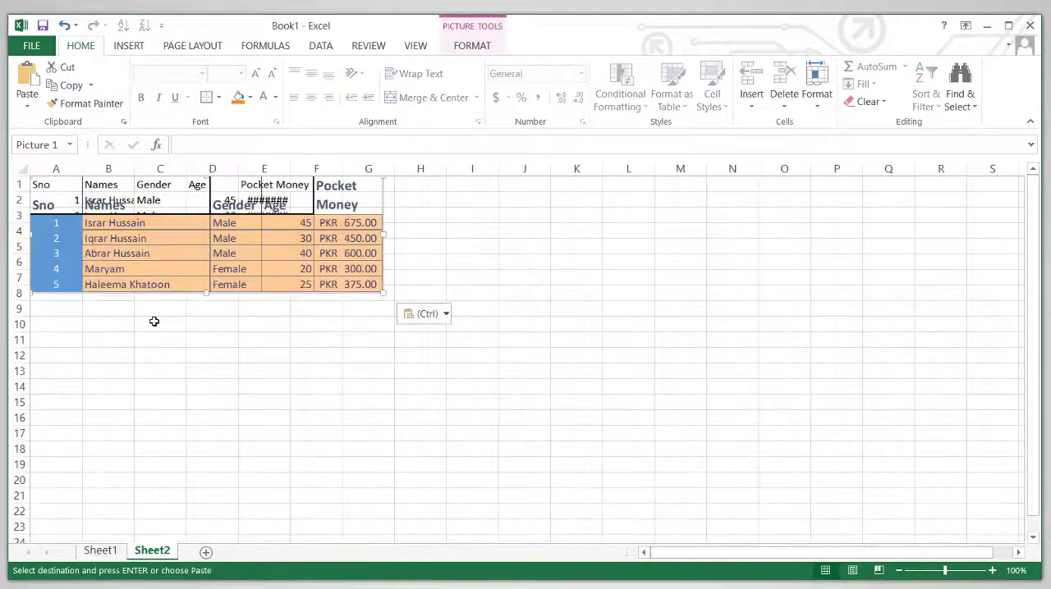
left_click_drag(180, 260, 383, 452)
double_click(370, 434)
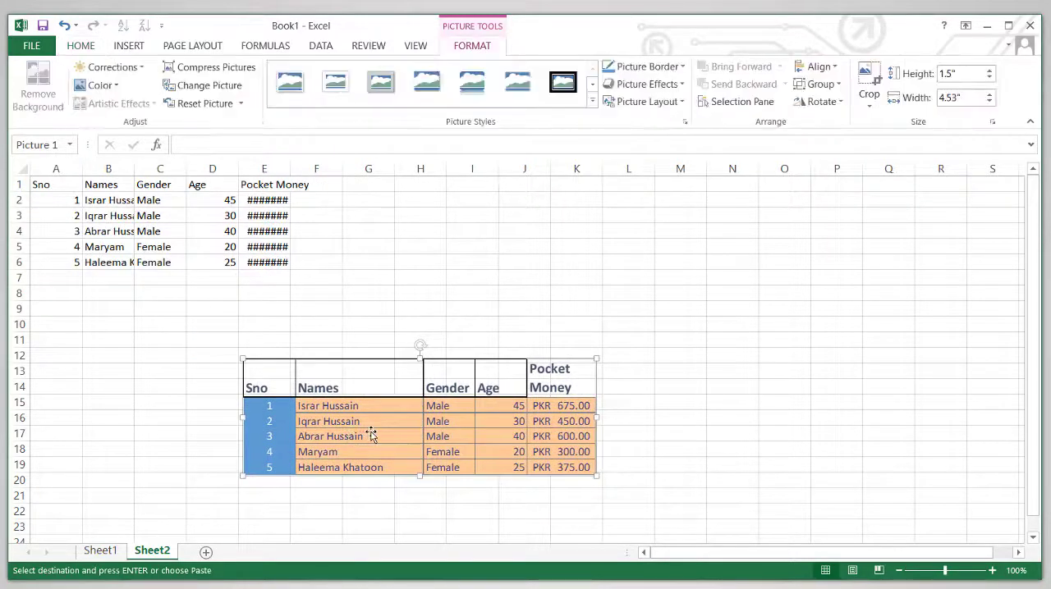